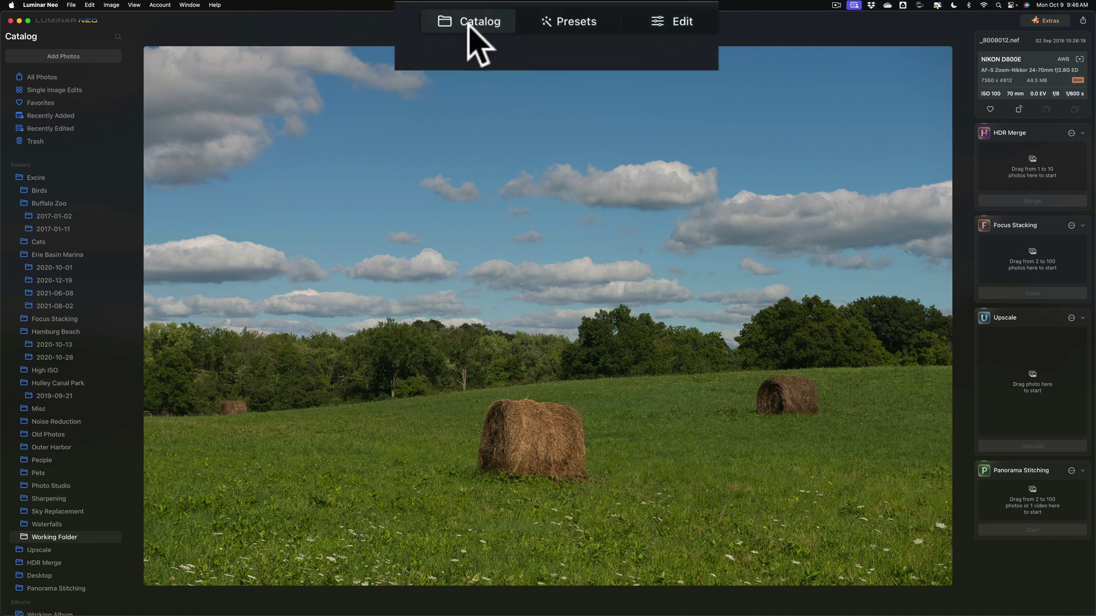
Return to the catalog and open the hay-field photo _8008012.nef full size.
click(469, 28)
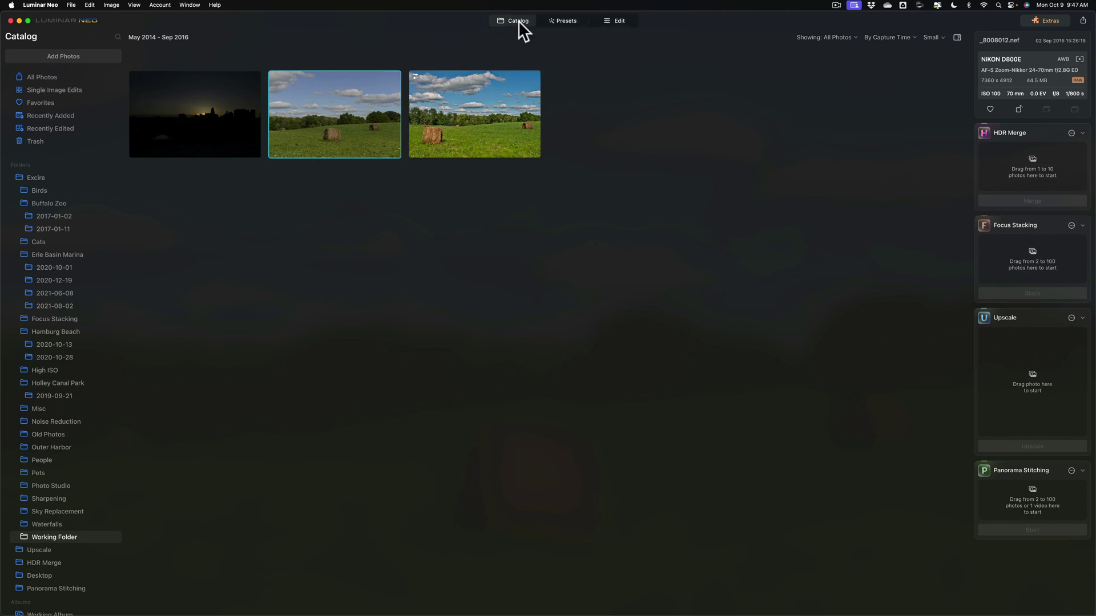
double_click(373, 116)
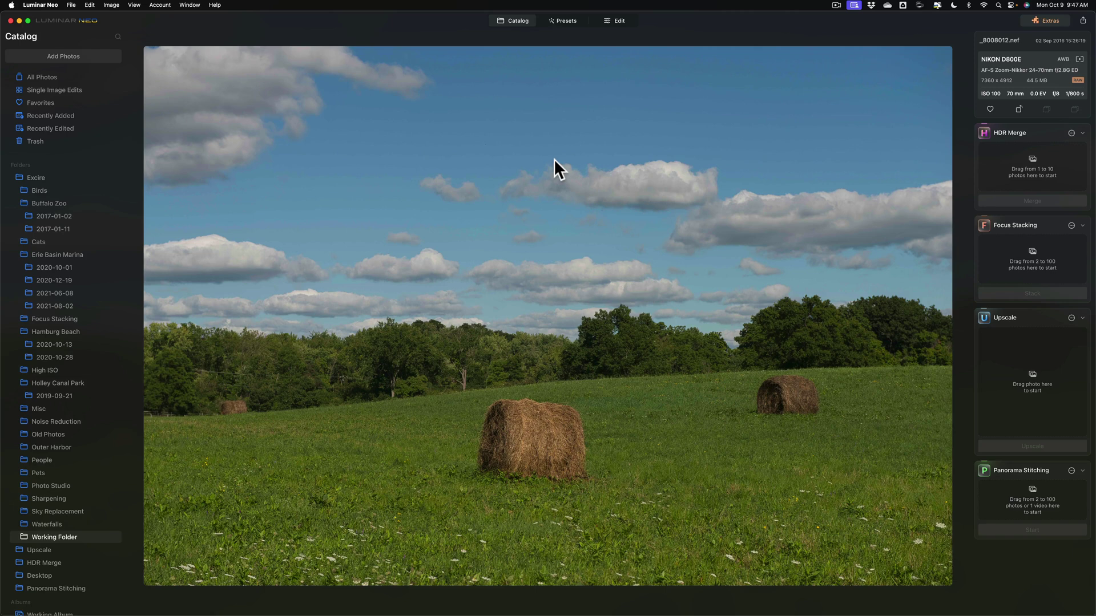
Switch the hay-bale photo into the Edit workspace.
click(614, 19)
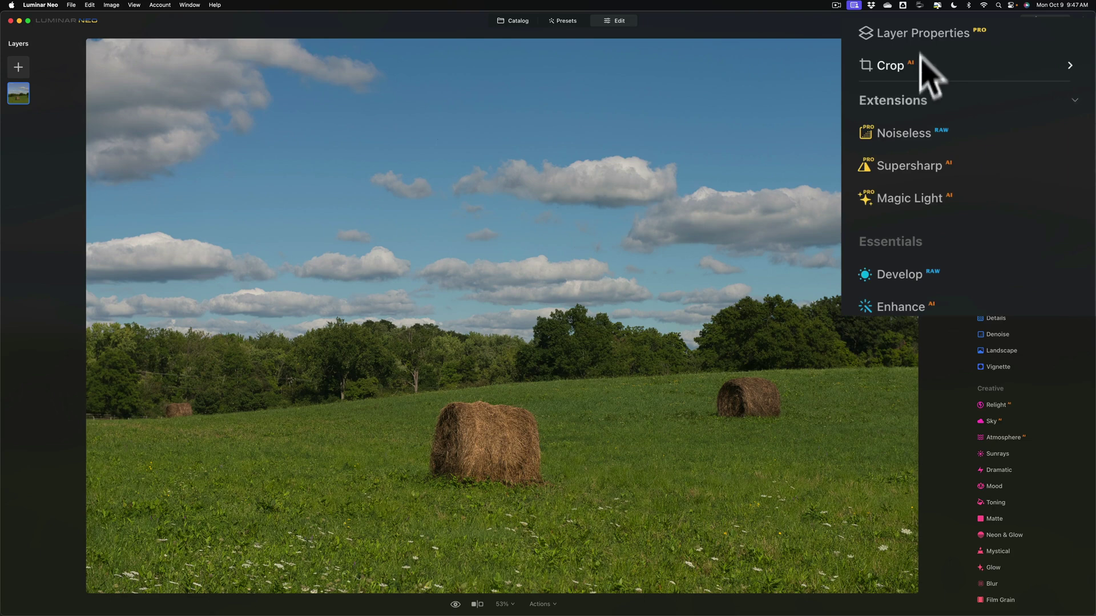
Expand Layer Properties, review its Masking options, then collapse it again.
click(925, 36)
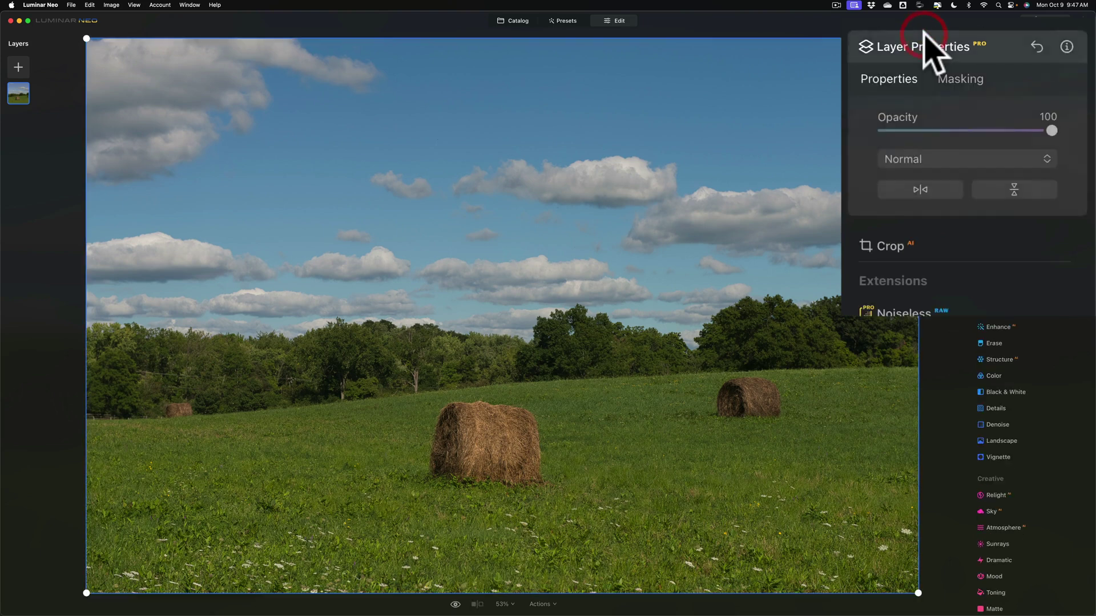
click(955, 77)
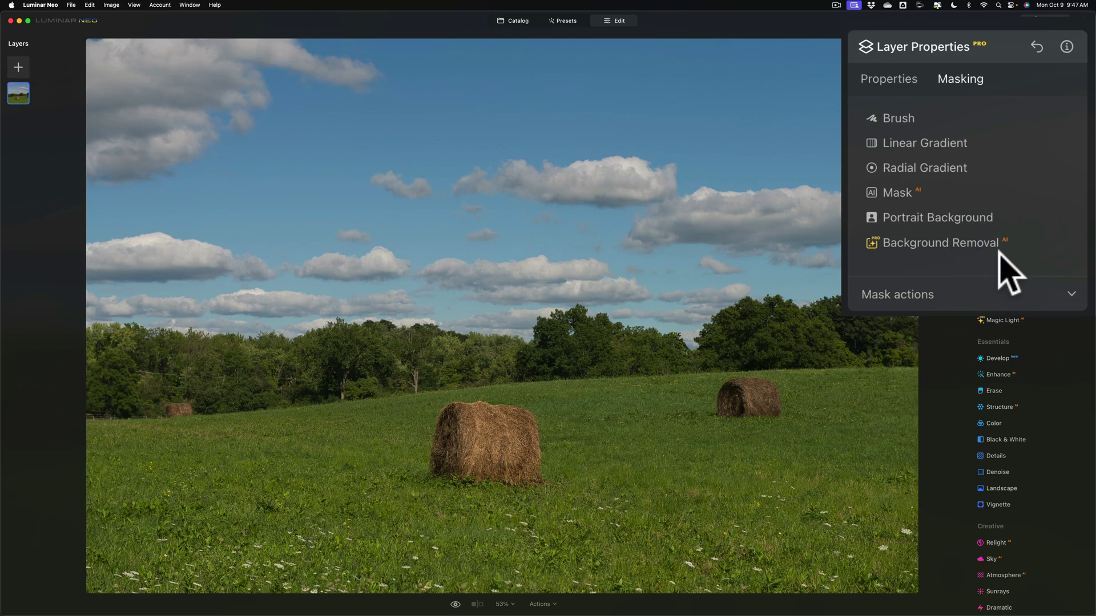
click(920, 49)
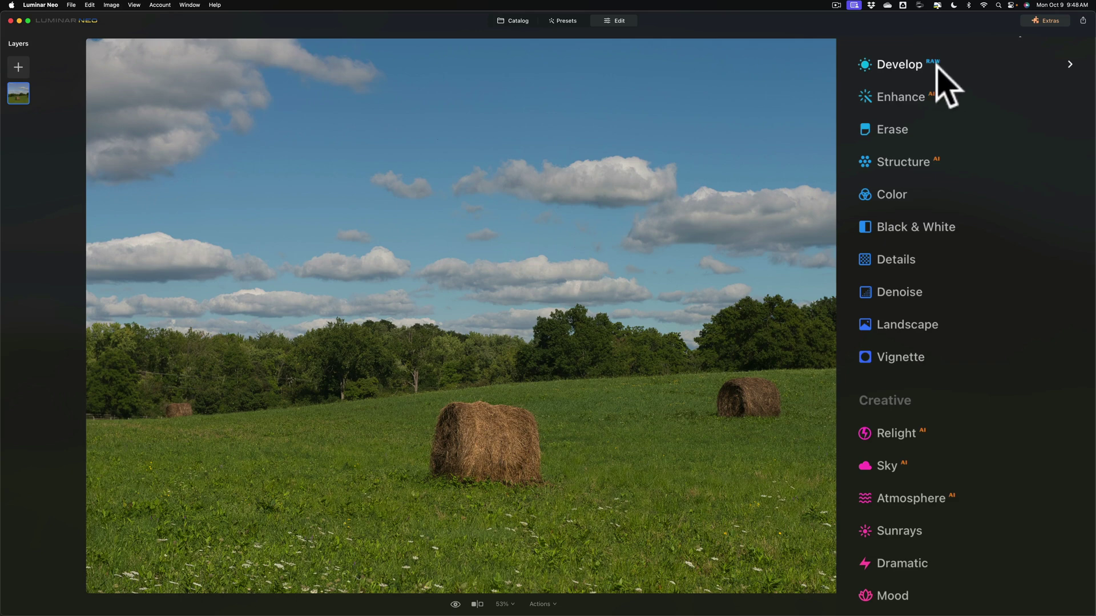
Open Develop and browse its Light and Color sections without adjusting anything.
click(936, 66)
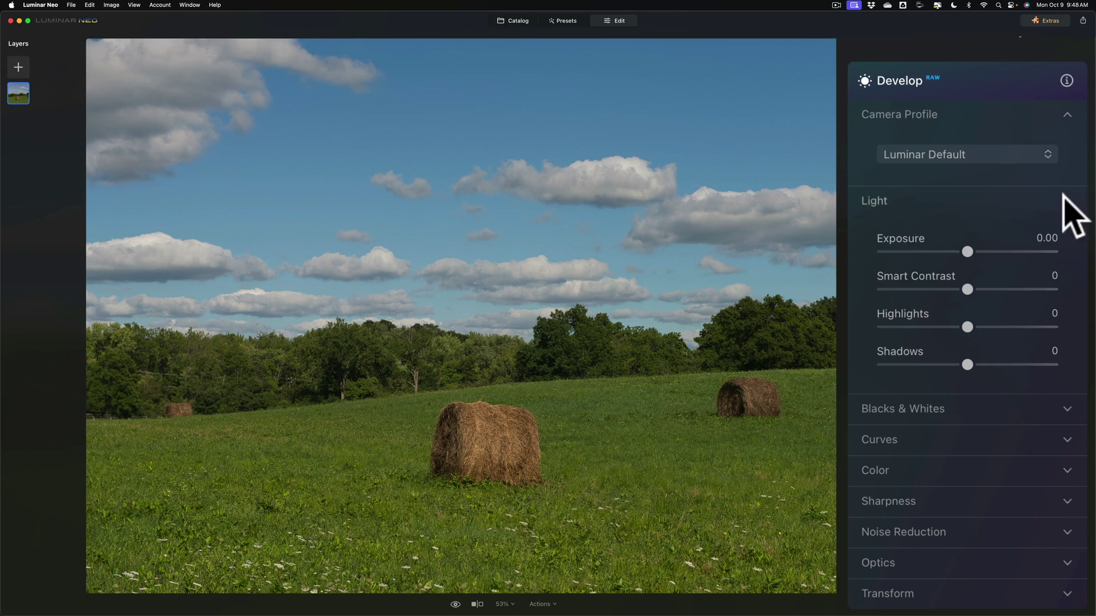
click(1067, 205)
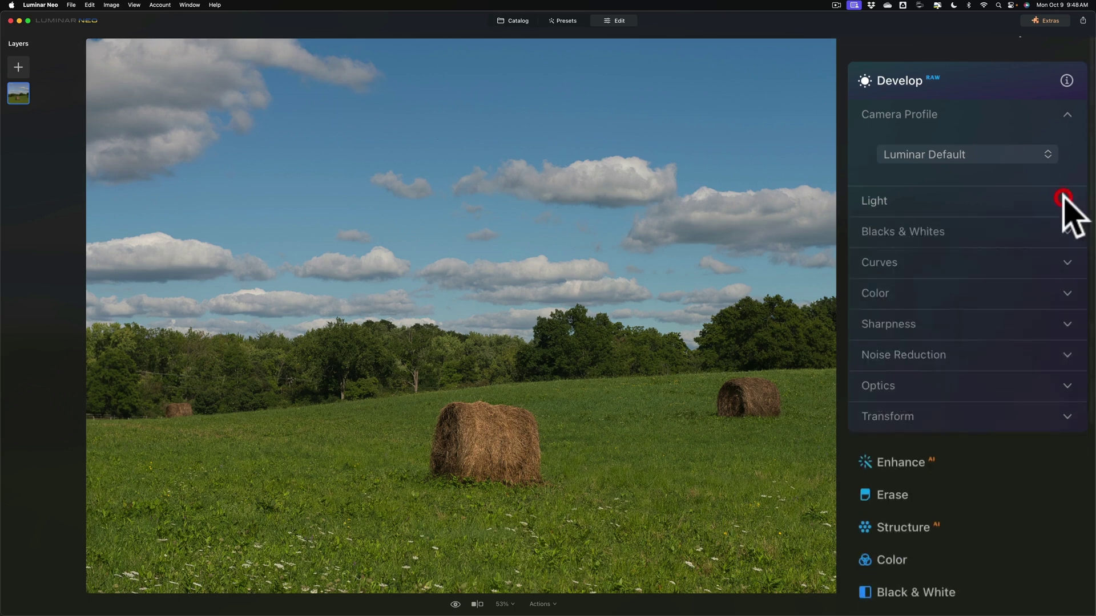
click(940, 295)
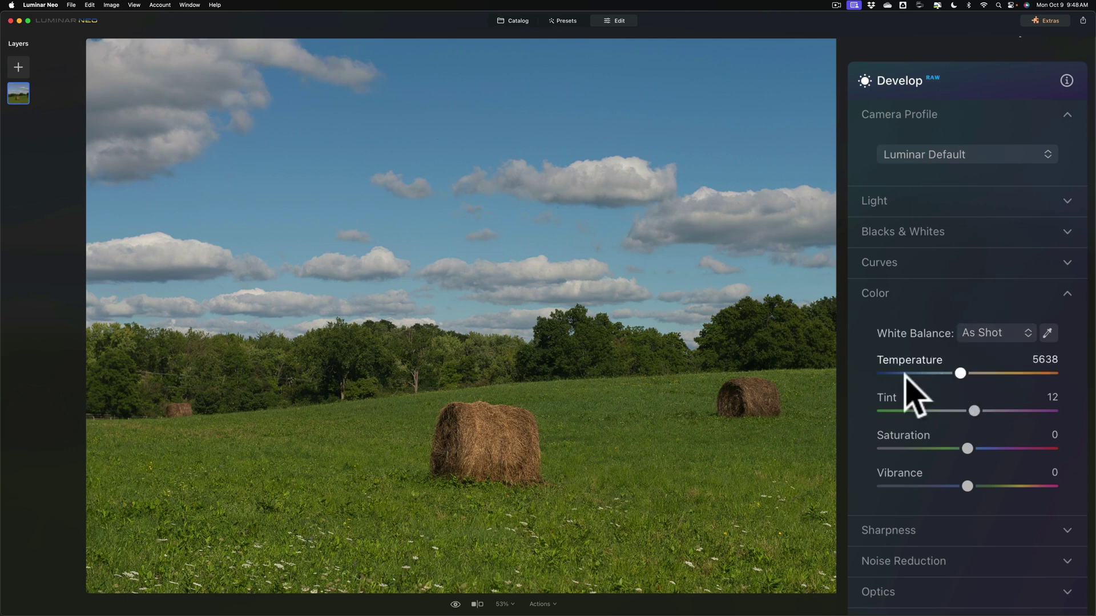
click(959, 293)
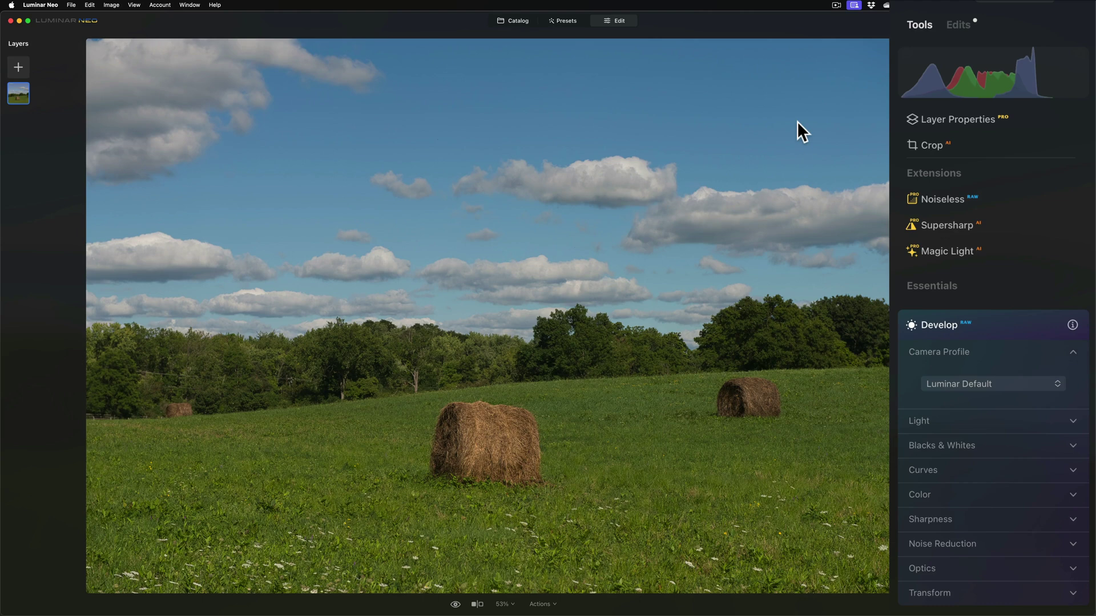
click(961, 24)
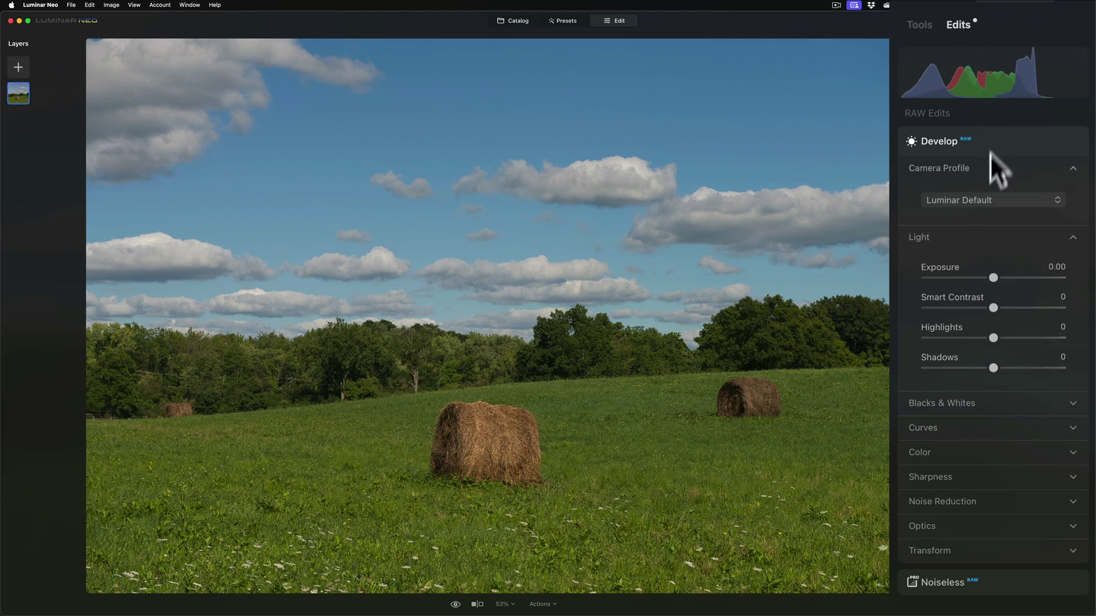
In Develop, set Highlights -54, Shadows 42, Blacks -21 and Whites 22.
click(920, 24)
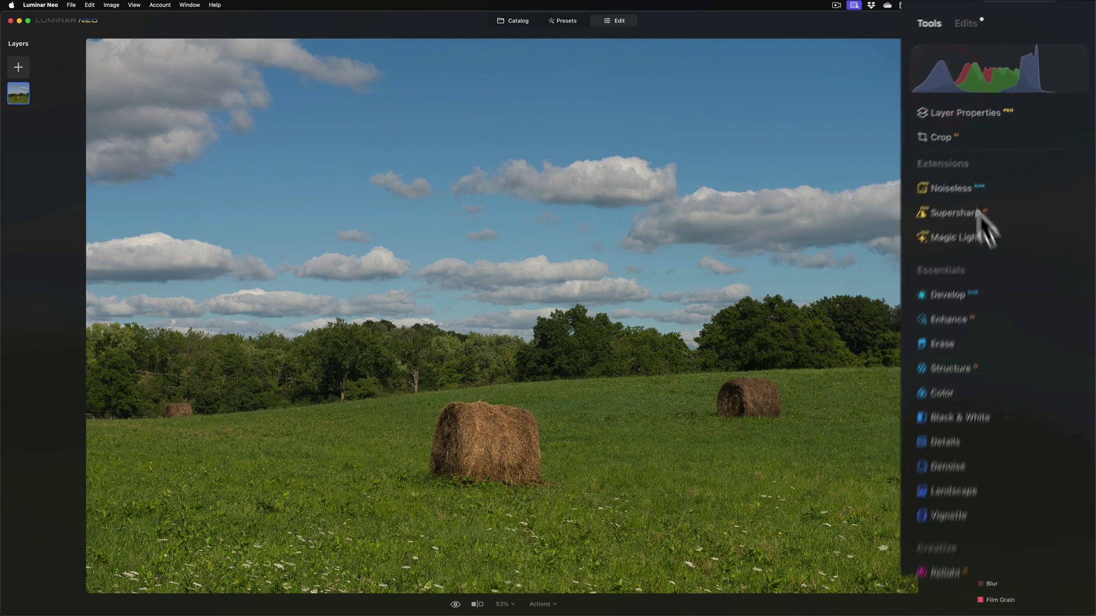
click(965, 64)
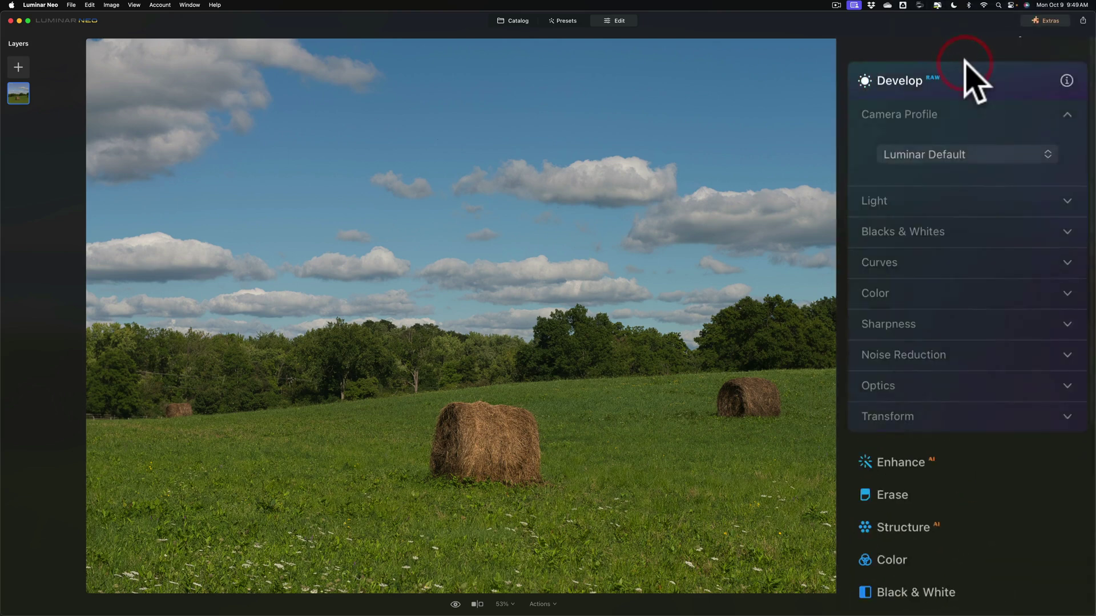
click(958, 203)
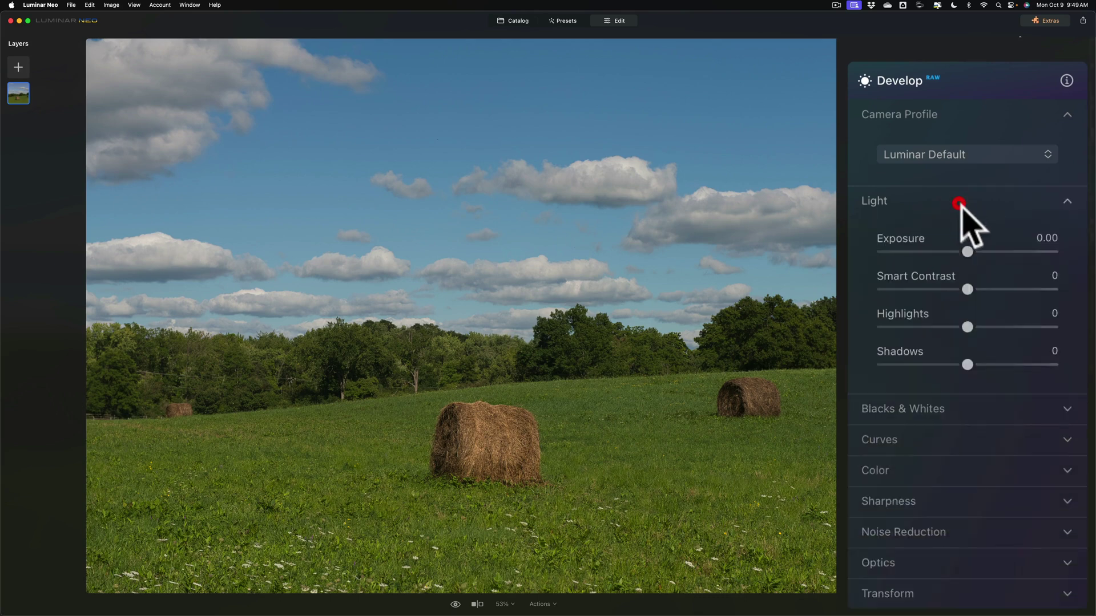
drag(967, 327, 919, 326)
drag(967, 365, 998, 391)
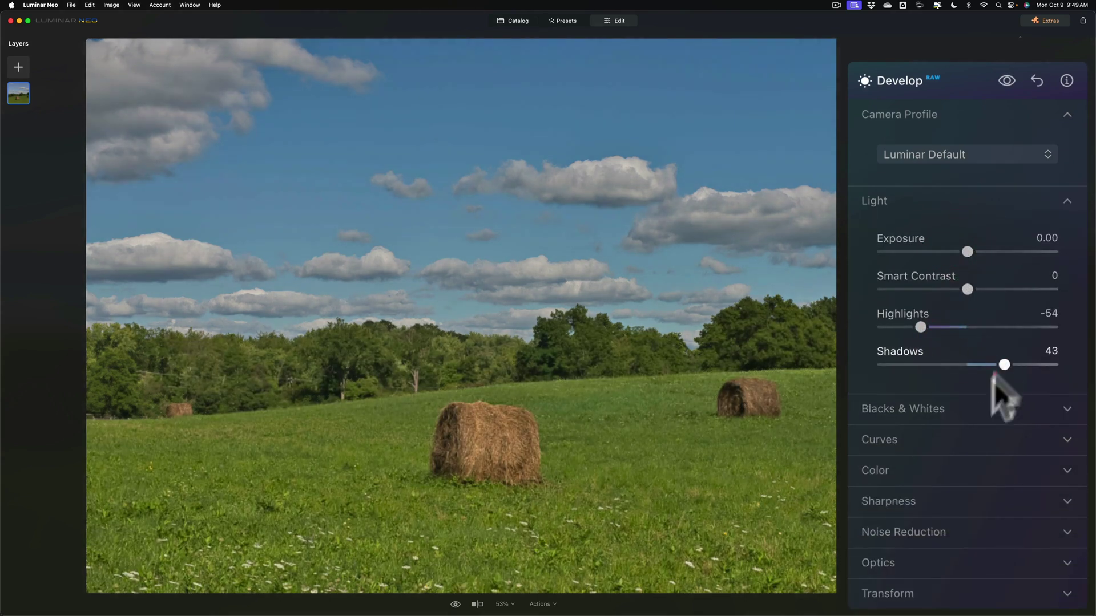
click(960, 409)
mouse_move(967, 459)
mouse_down()
mouse_move(927, 460)
mouse_move(948, 459)
mouse_up()
drag(966, 497, 987, 497)
click(948, 201)
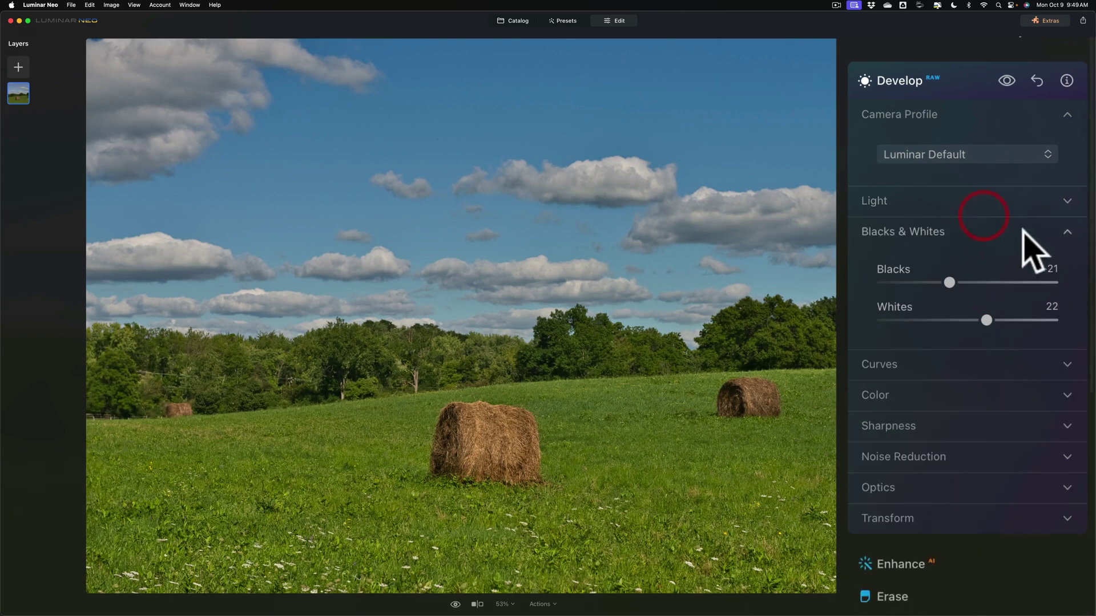
click(998, 233)
Raise Vibrance to 15 and enable auto distortion, chromatic aberration and defringe corrections.
click(949, 293)
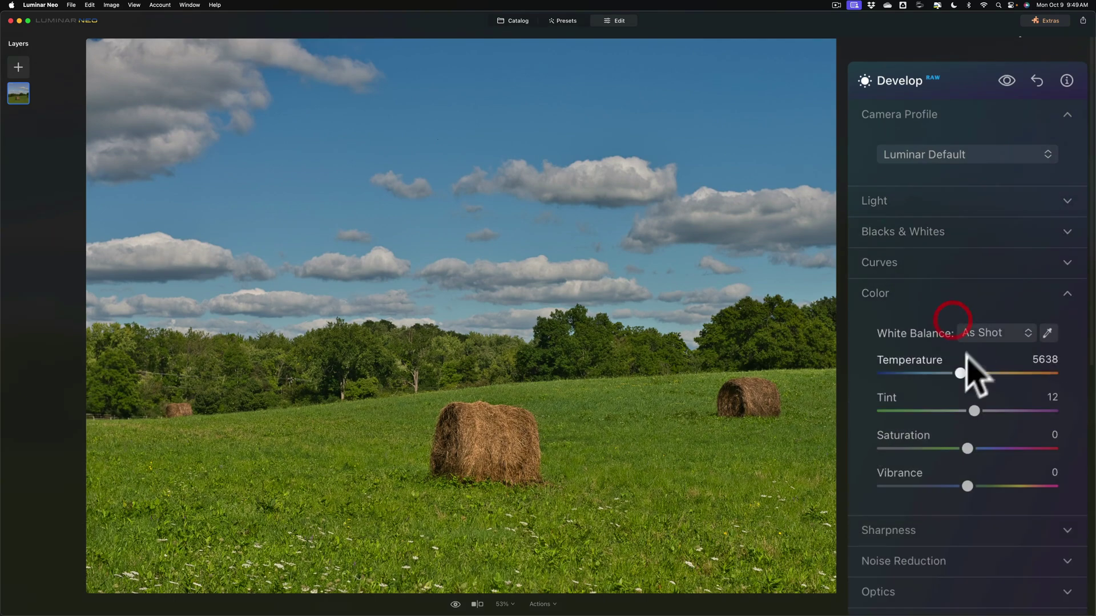
drag(966, 486, 980, 486)
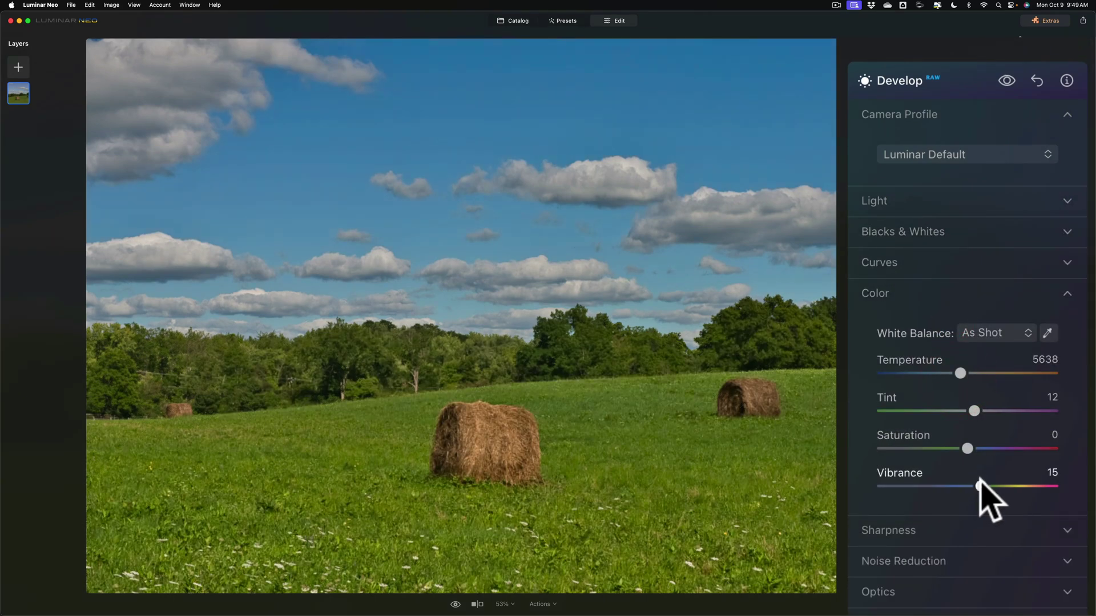
click(929, 293)
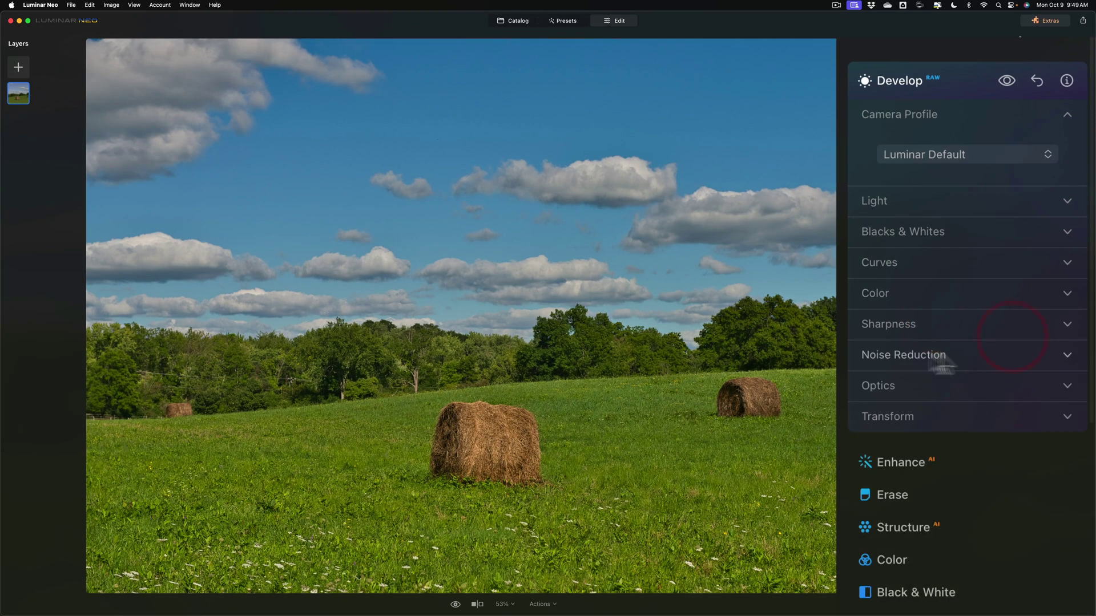
click(885, 388)
click(884, 426)
click(883, 453)
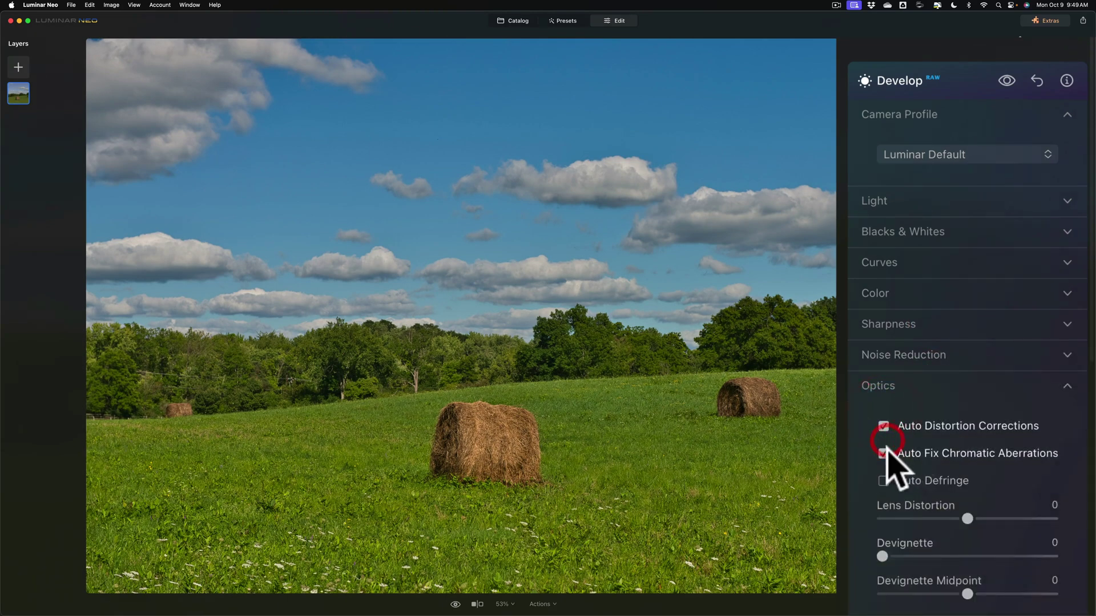
click(907, 480)
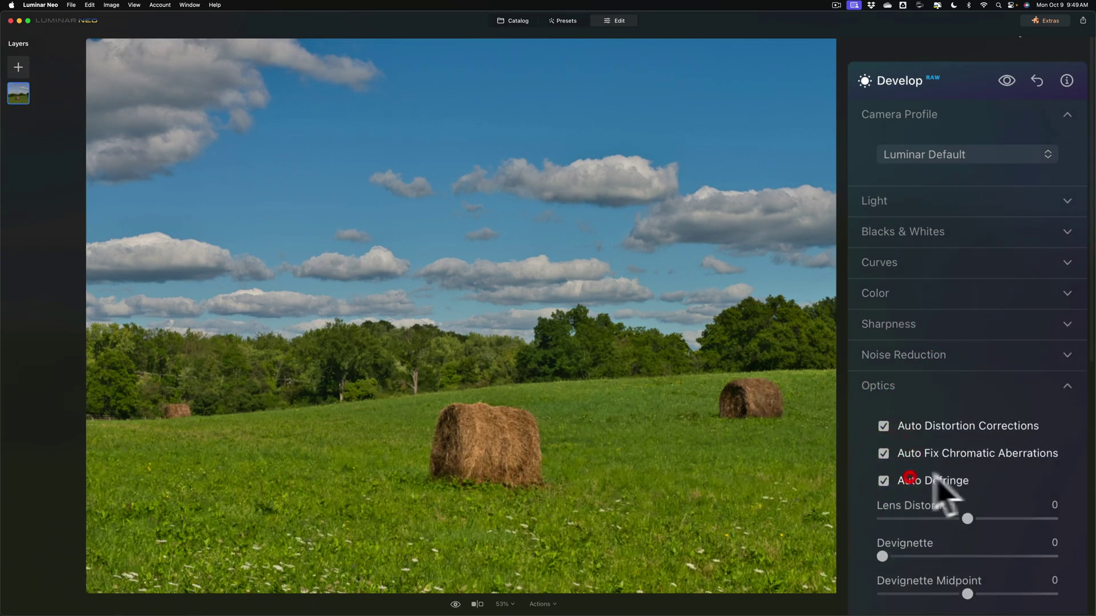
click(920, 386)
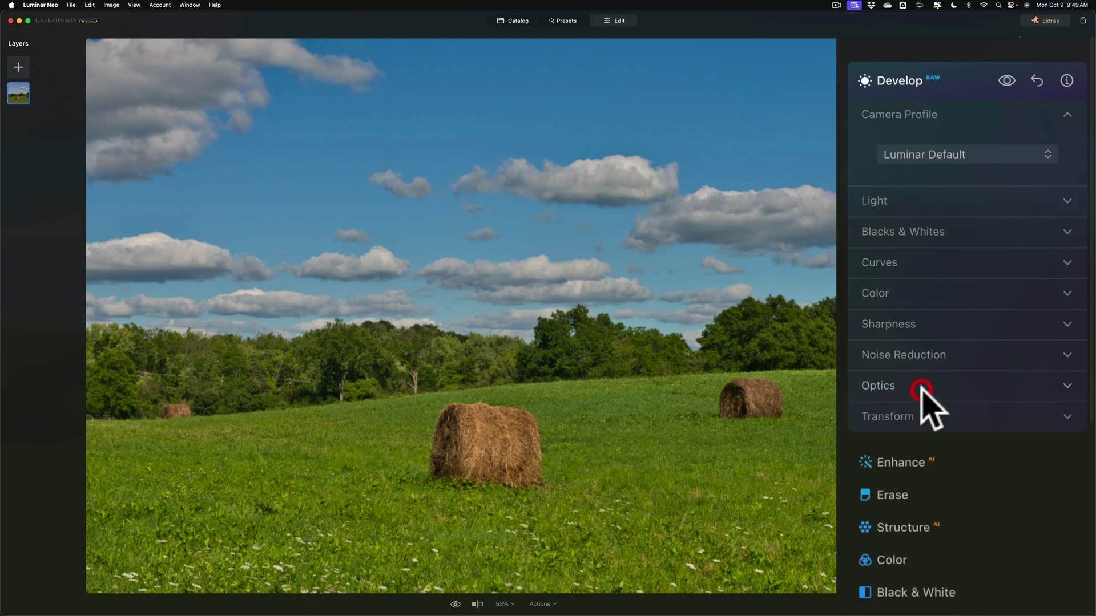
Check the Develop settings in the Edits list, then return to the Tools list.
click(949, 80)
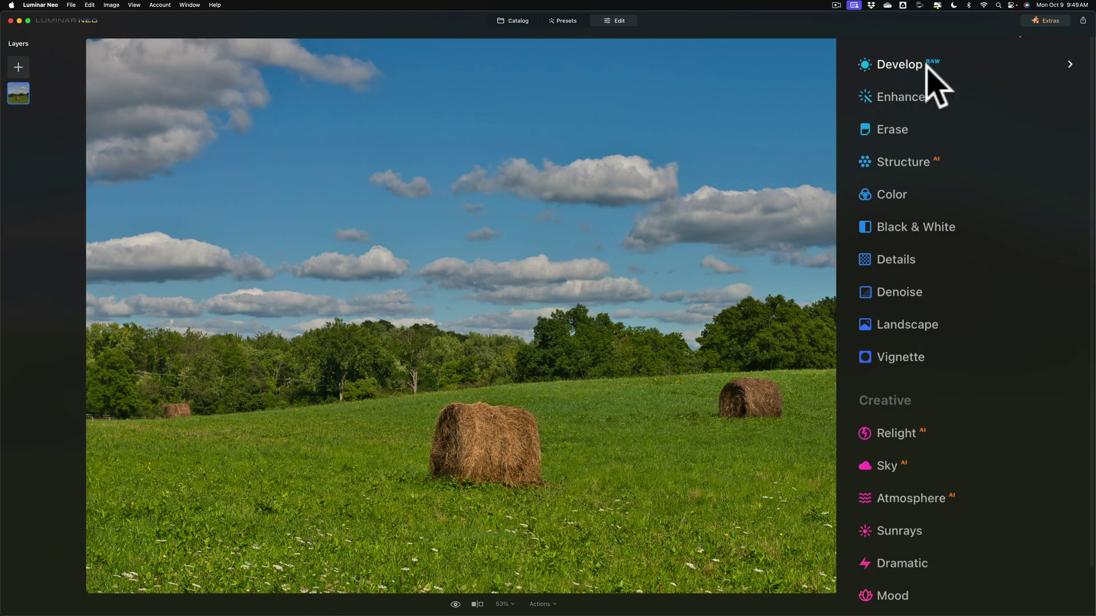
click(927, 67)
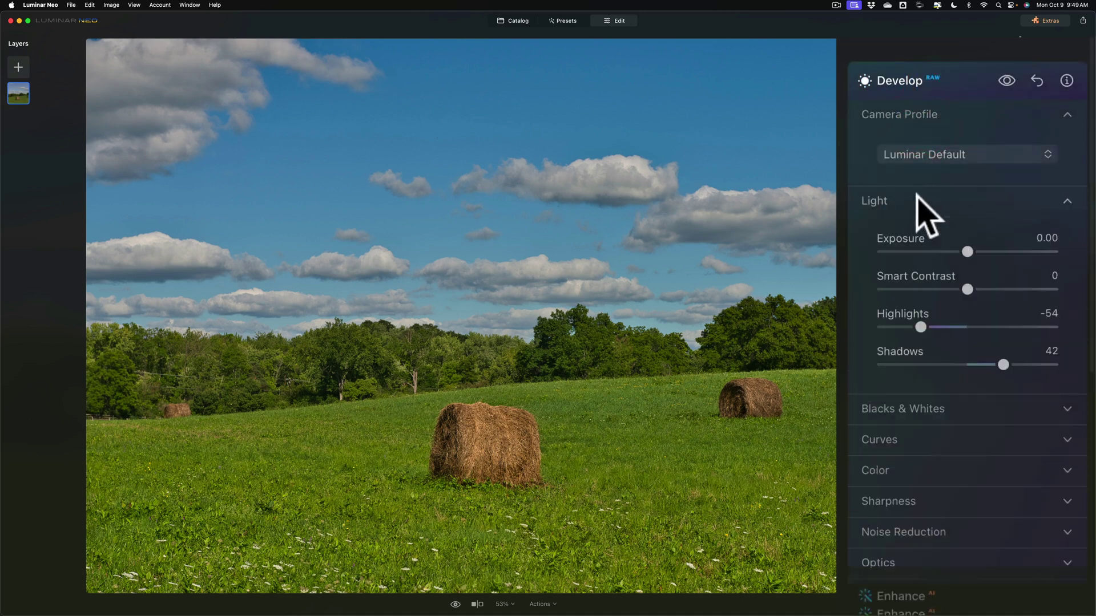
click(962, 82)
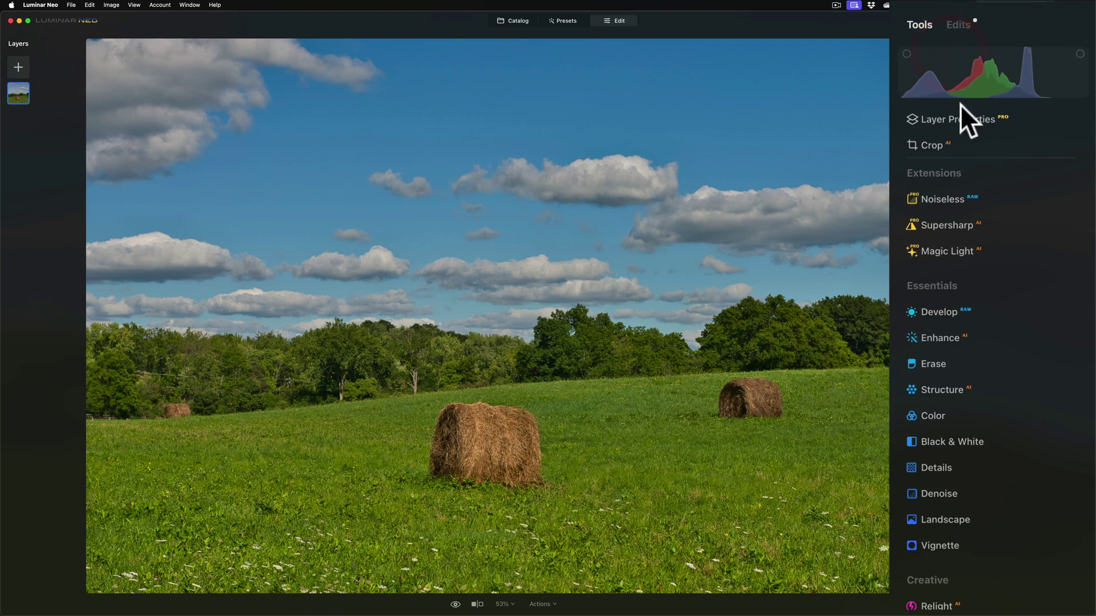
click(958, 24)
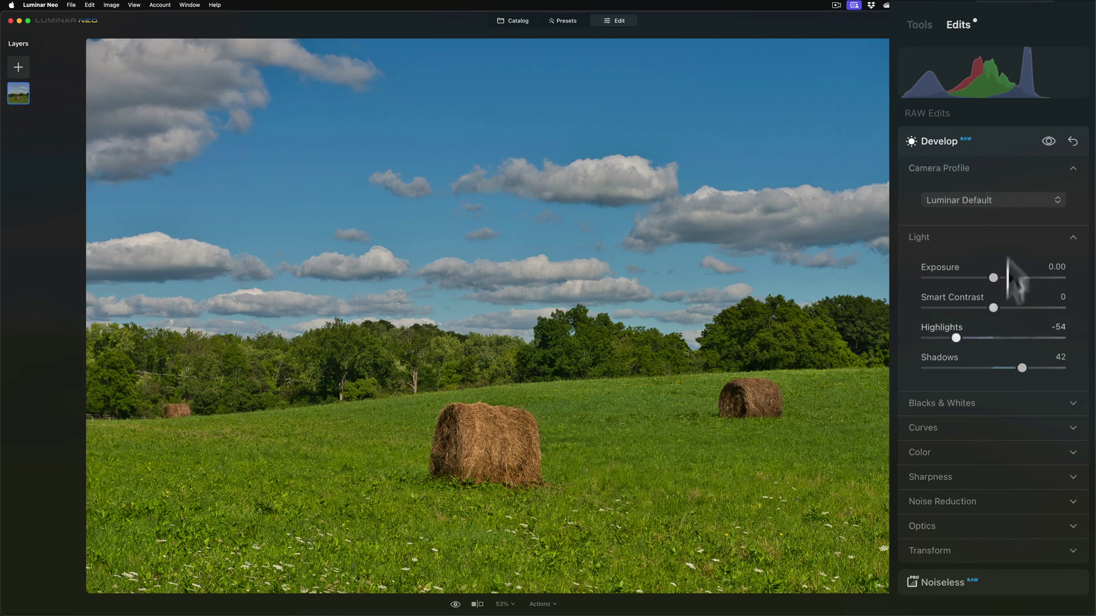
click(1011, 134)
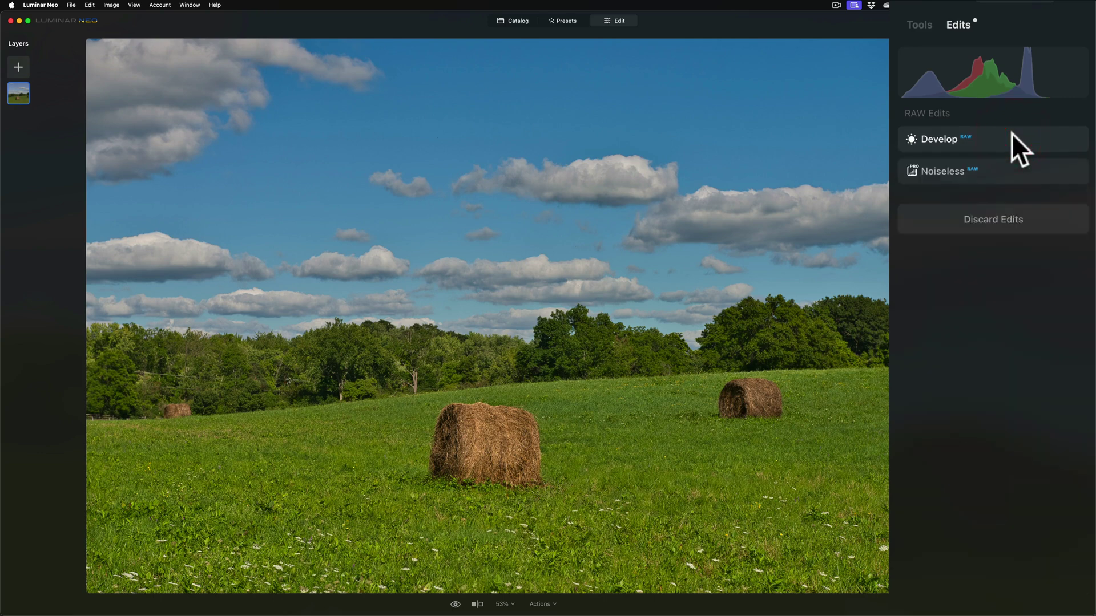
click(985, 40)
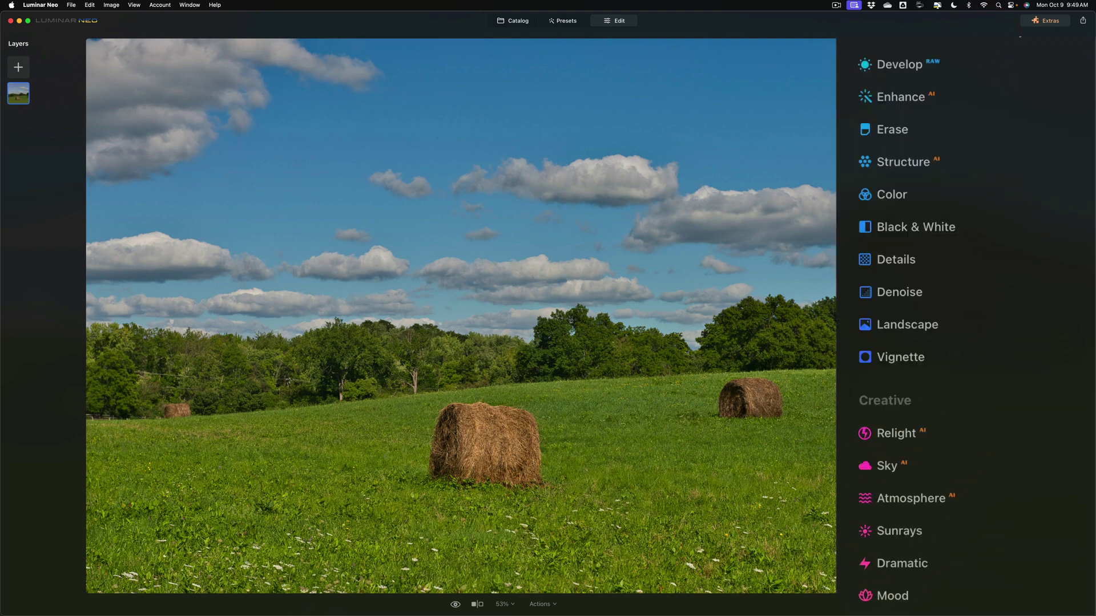
In the Details tool, set Large Details 17, Medium Details 54 and Small Details 80.
click(913, 257)
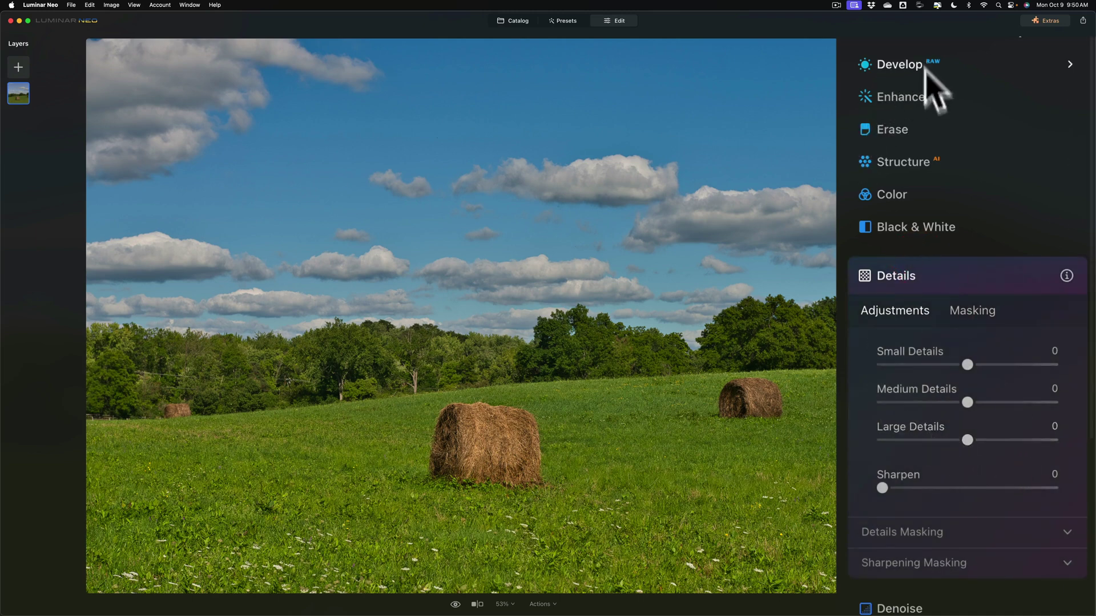
click(972, 440)
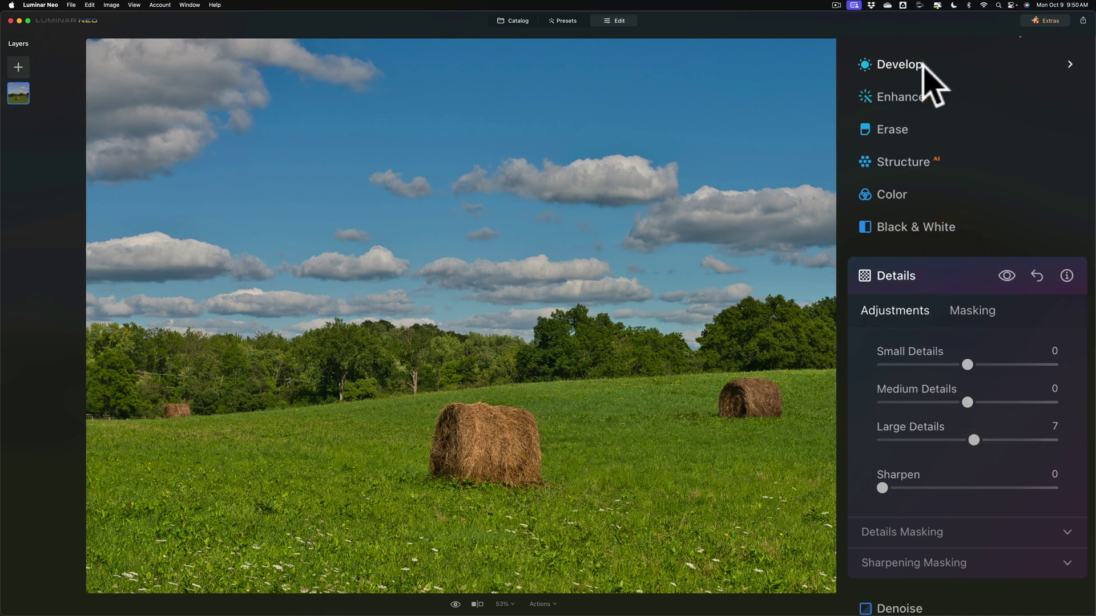
drag(971, 438, 1022, 411)
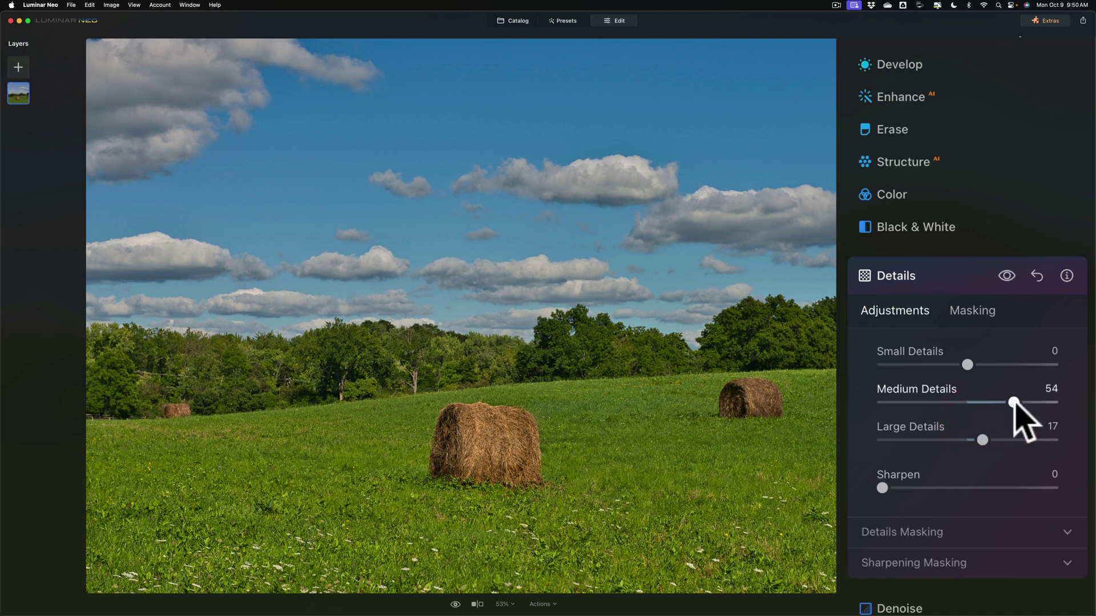
drag(968, 367, 1046, 382)
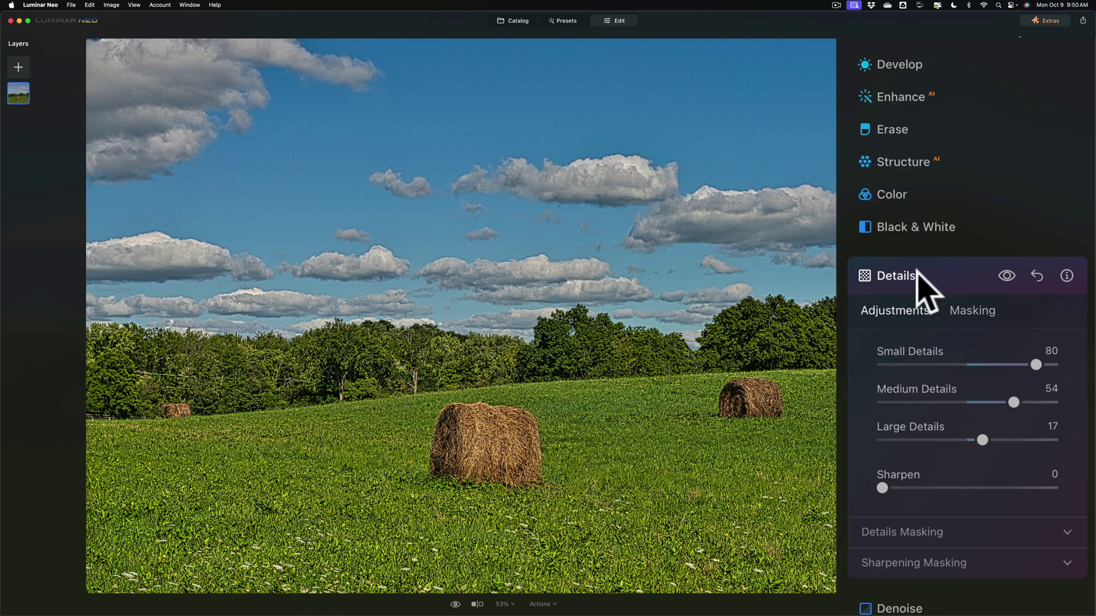
click(939, 273)
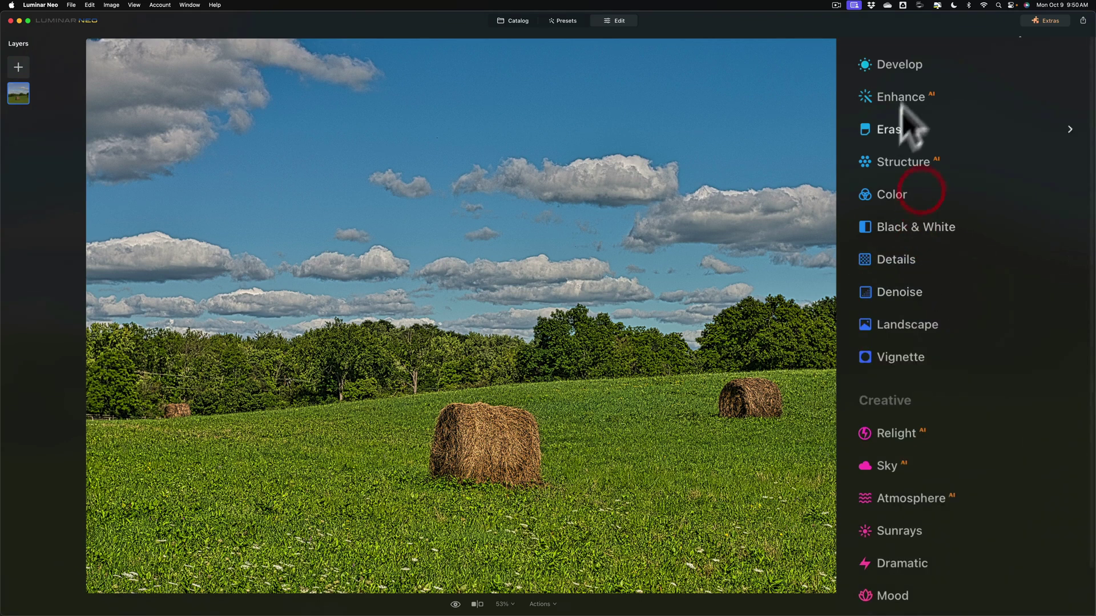
Open Develop, push Temperature fully cool and warm, then reset it to as-shot.
click(934, 57)
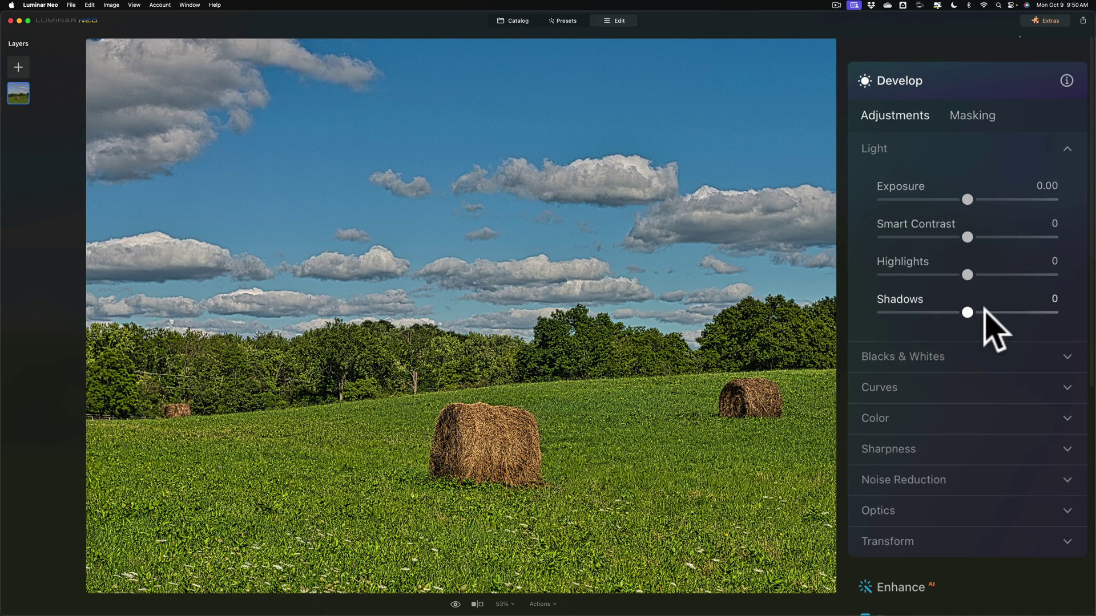
click(973, 360)
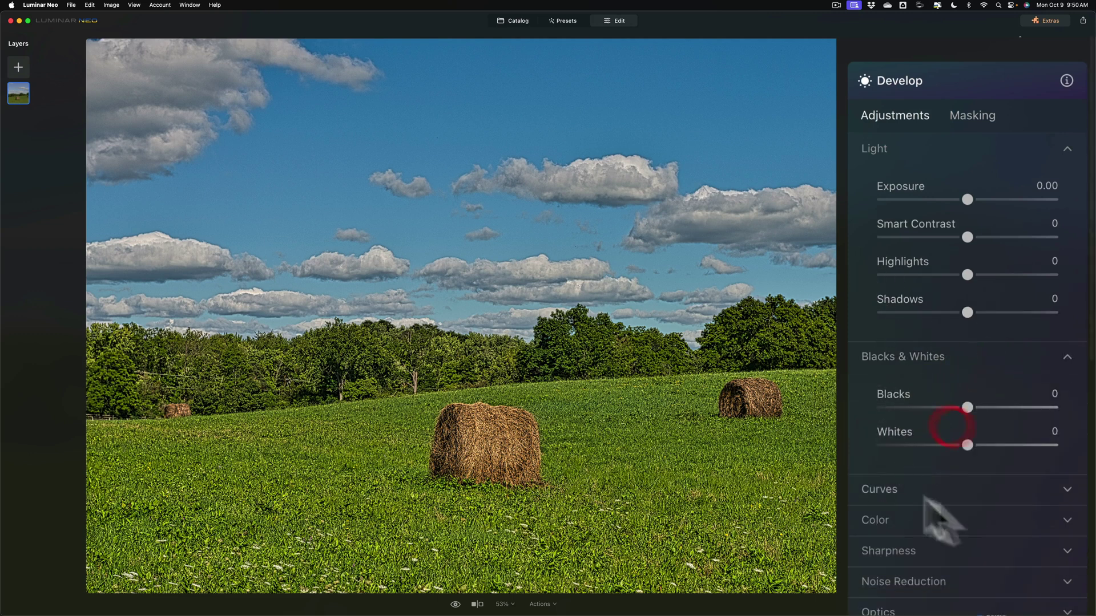
click(1009, 360)
click(930, 148)
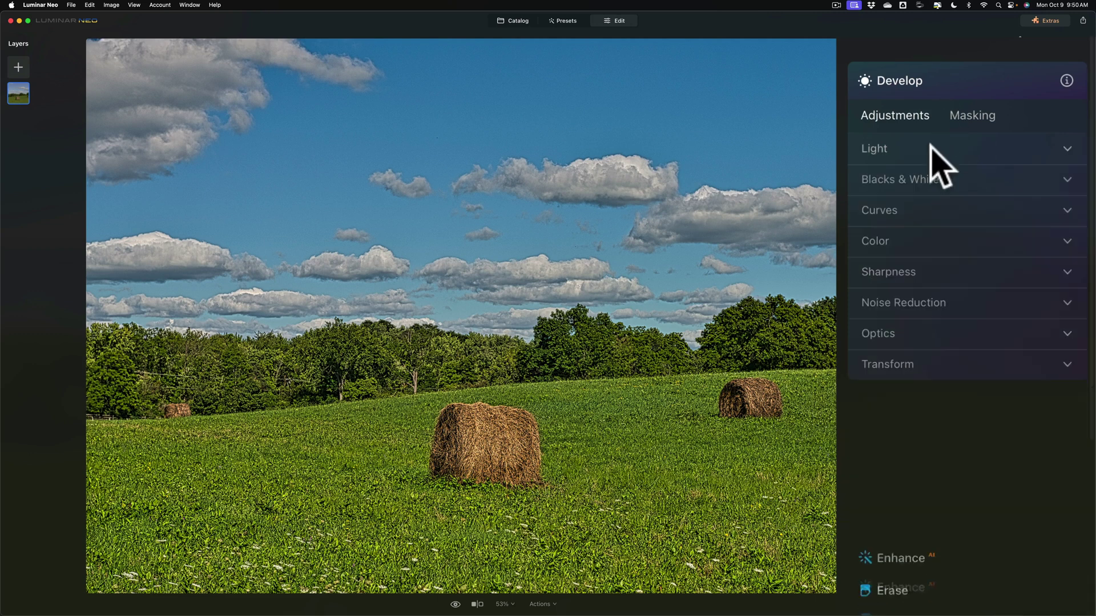
click(929, 148)
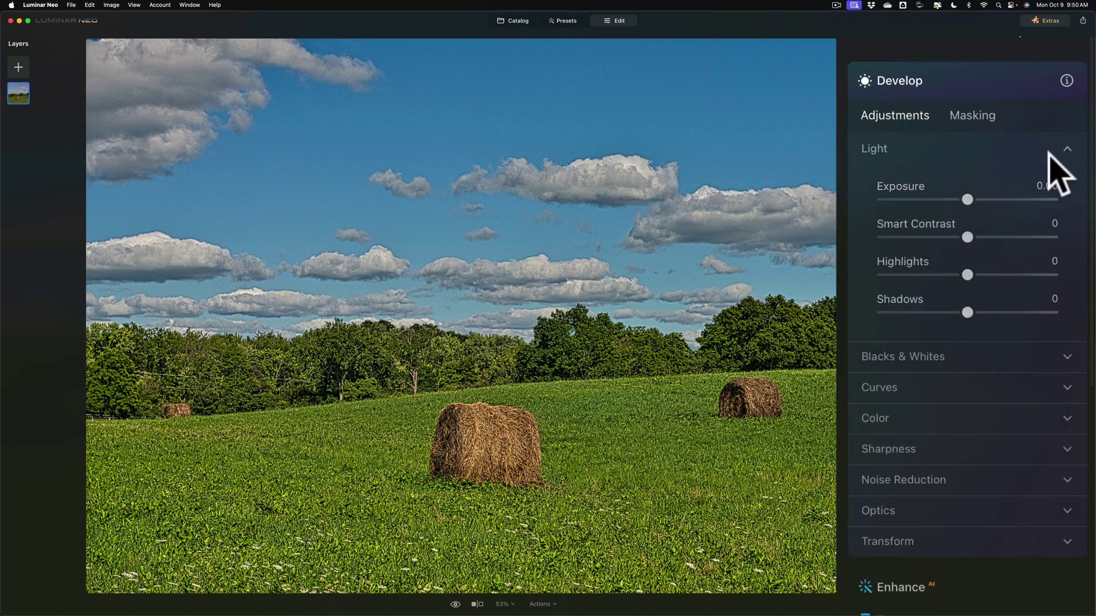
click(933, 418)
drag(966, 498, 882, 498)
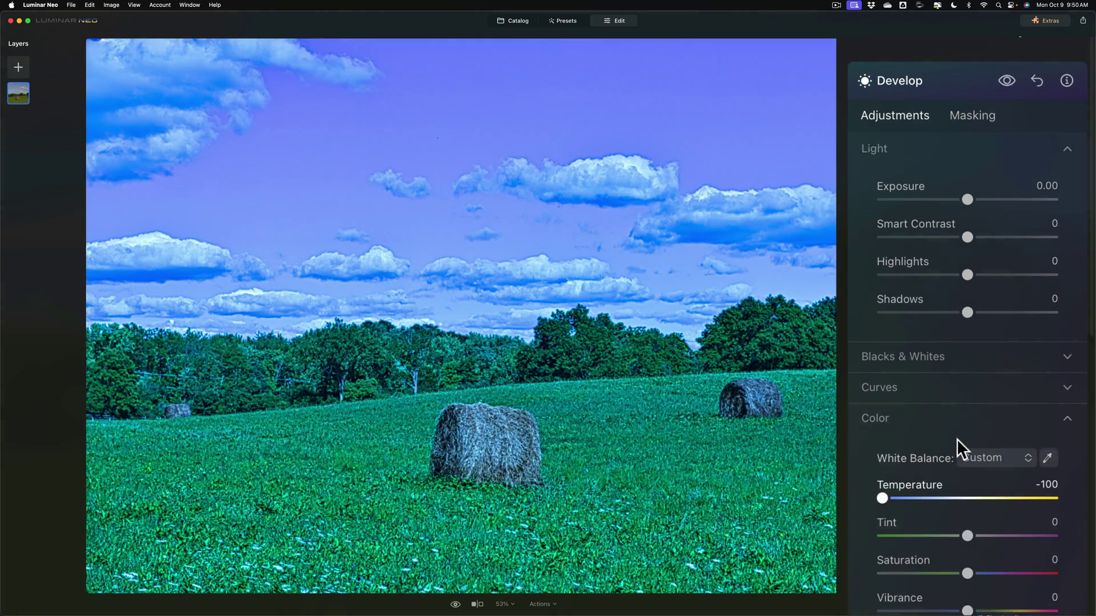
drag(967, 498, 1090, 506)
click(1053, 500)
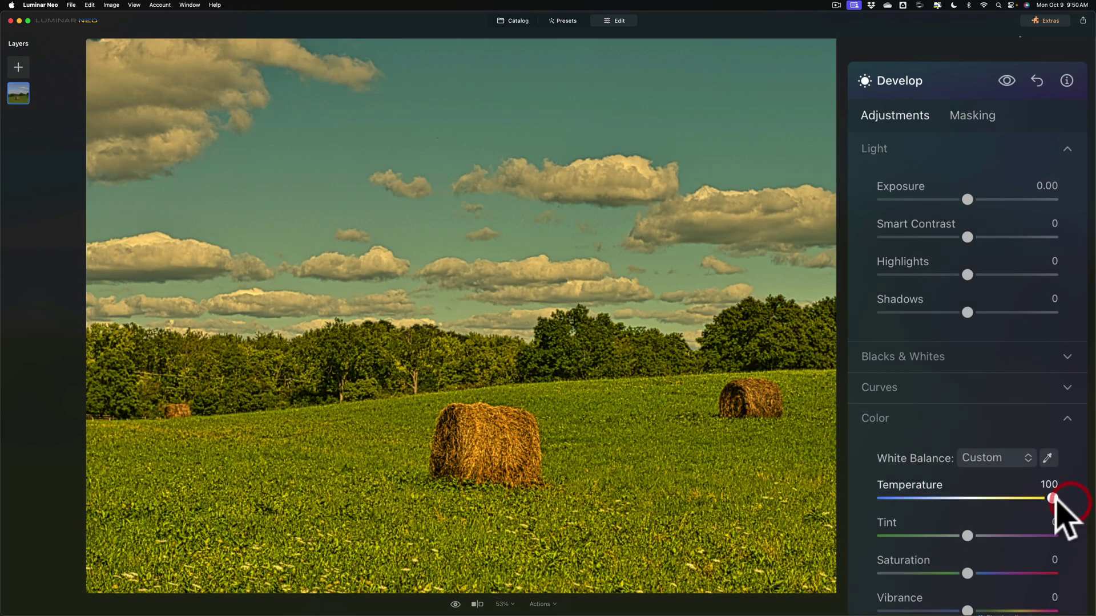
double_click(1052, 498)
Delete the unused Develop edit from the Edits list.
click(952, 420)
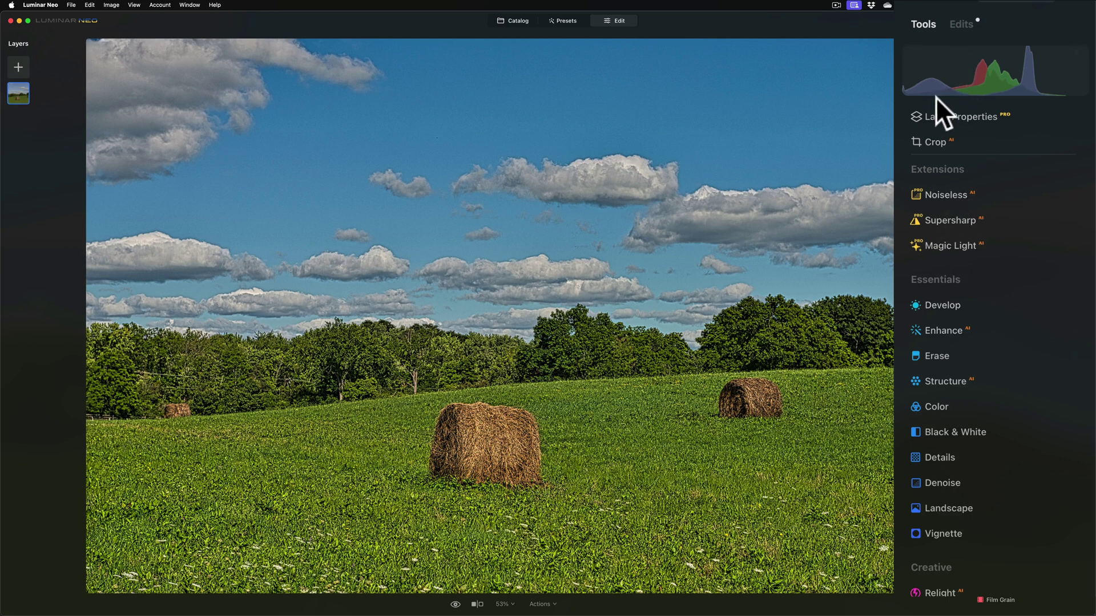
click(961, 24)
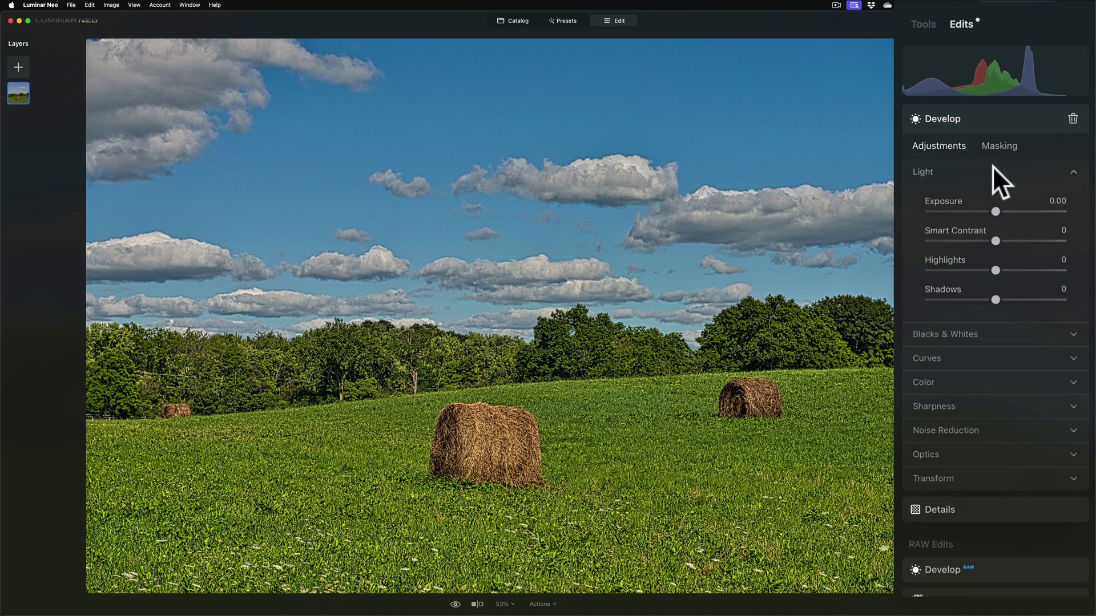
click(1072, 118)
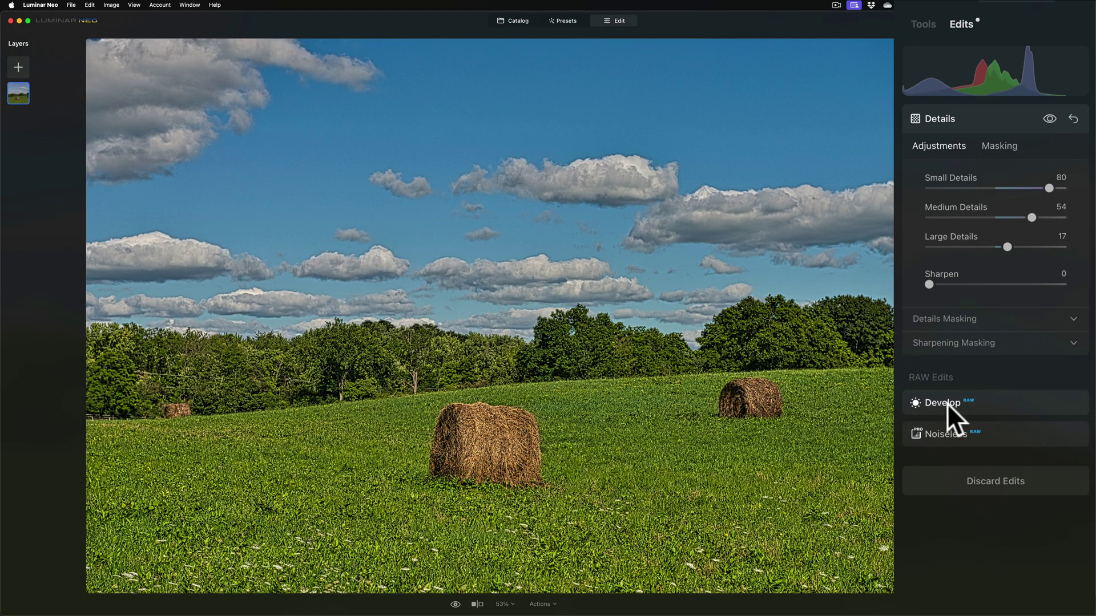
In the RAW Develop edit, lower Highlights to -62 and raise Whites to 43.
click(982, 399)
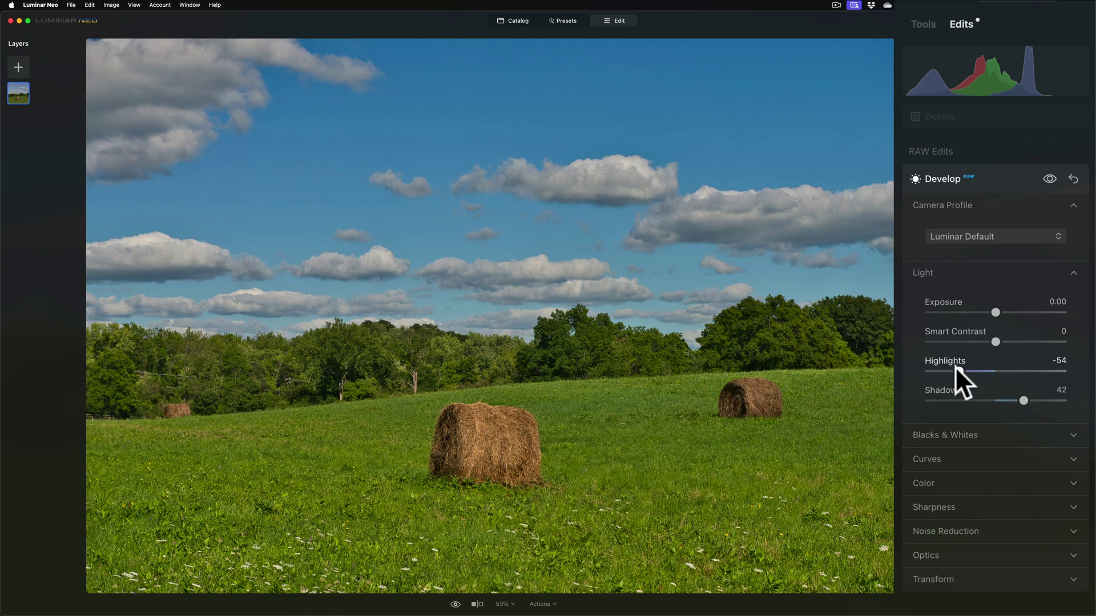
drag(952, 370, 950, 369)
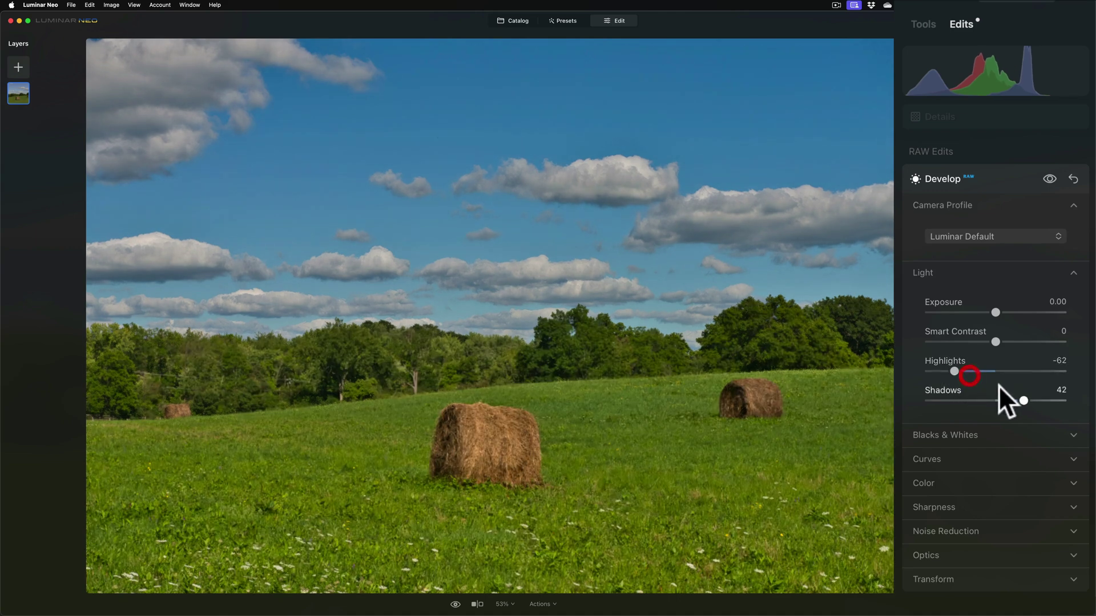
click(991, 434)
drag(1009, 503, 1025, 504)
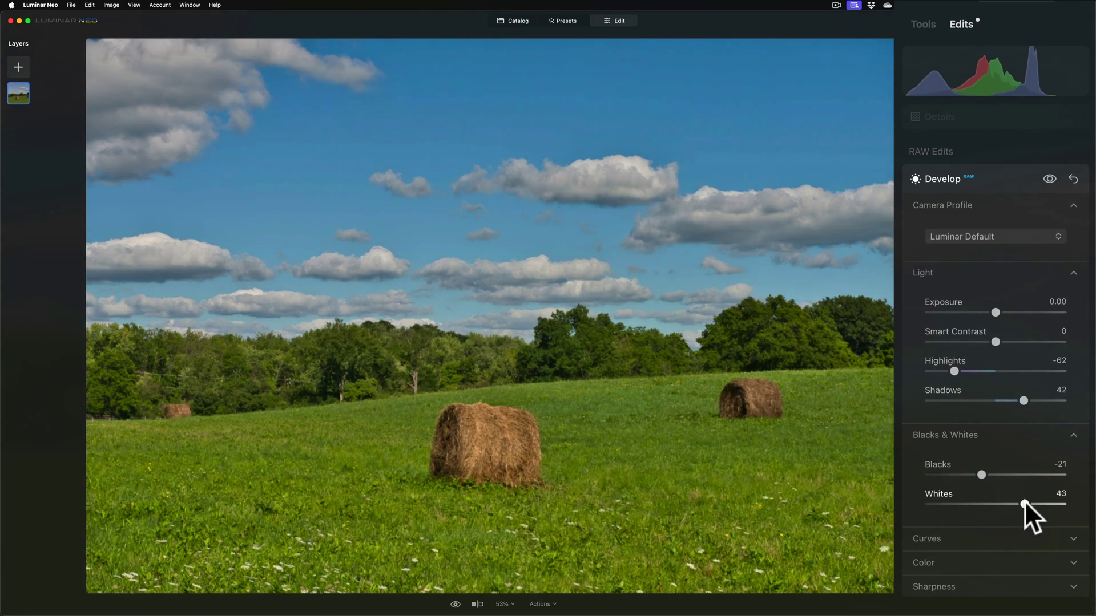
click(994, 172)
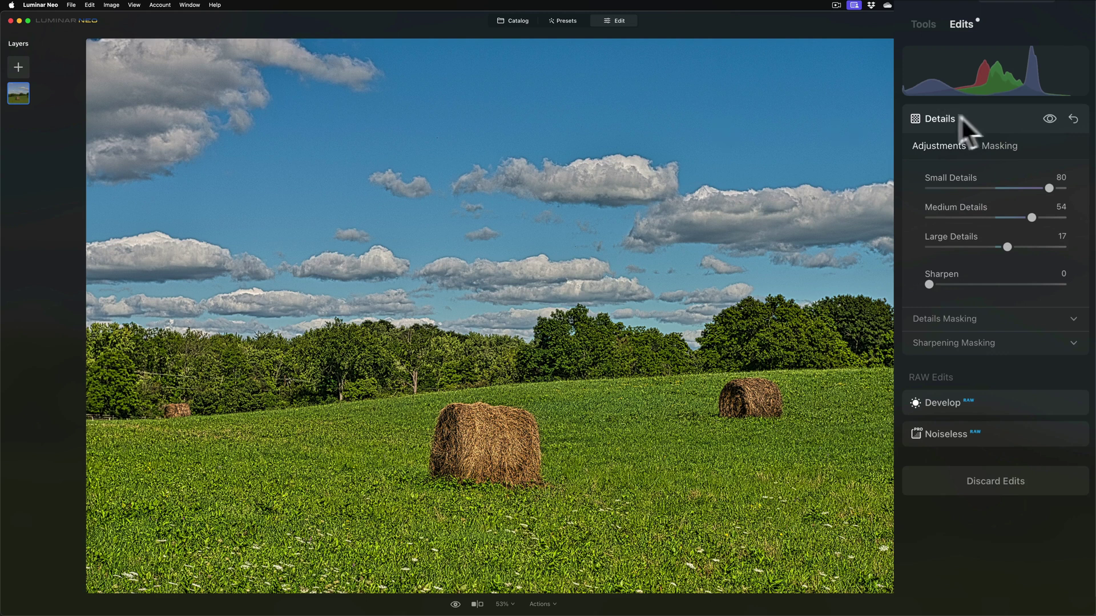
click(920, 26)
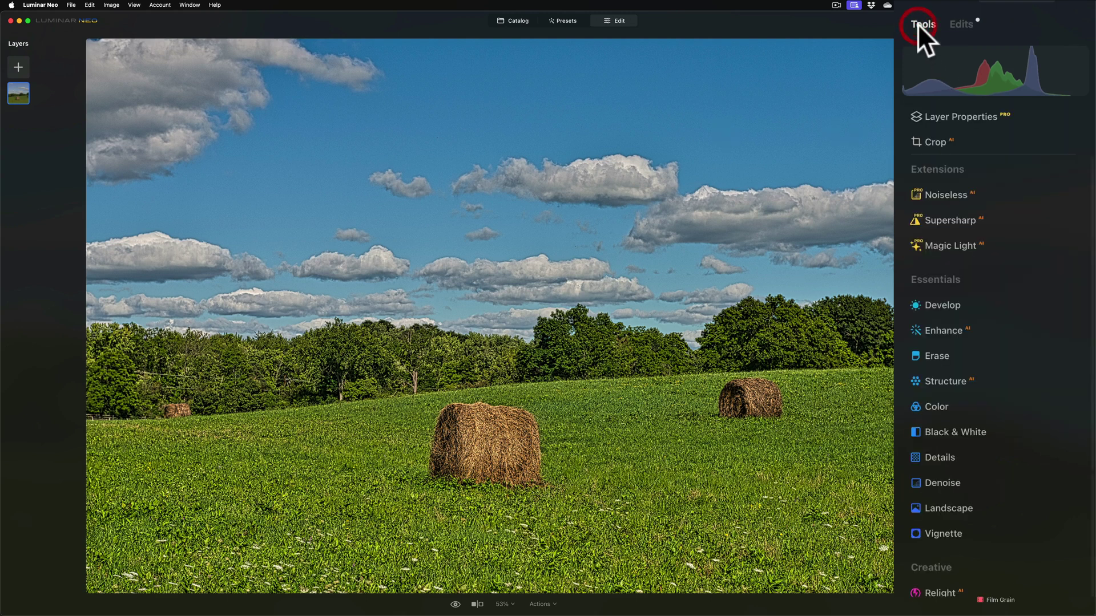
click(943, 456)
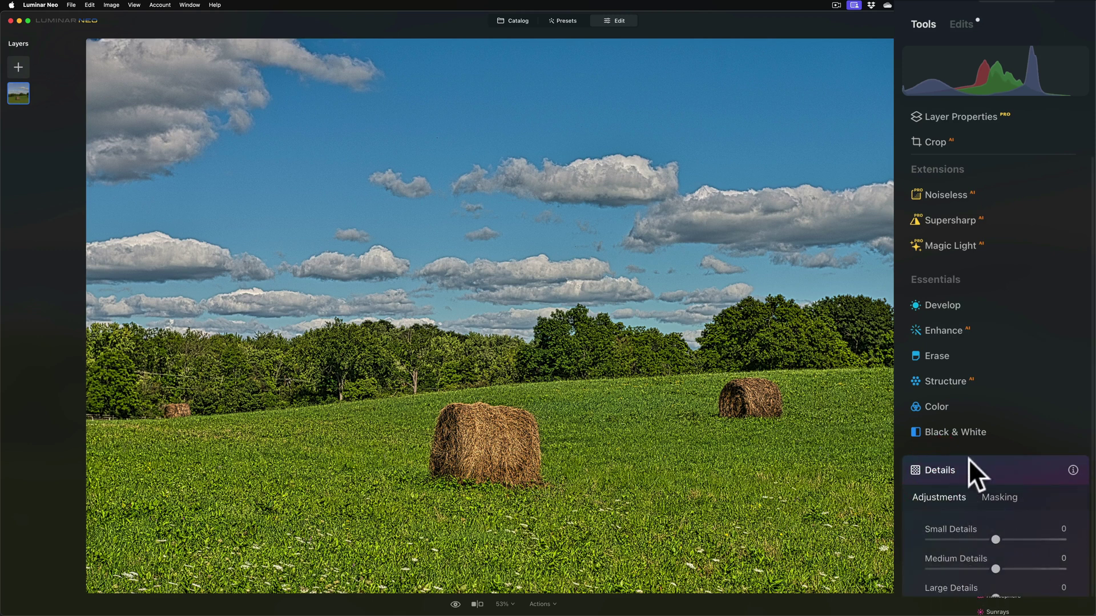
click(968, 460)
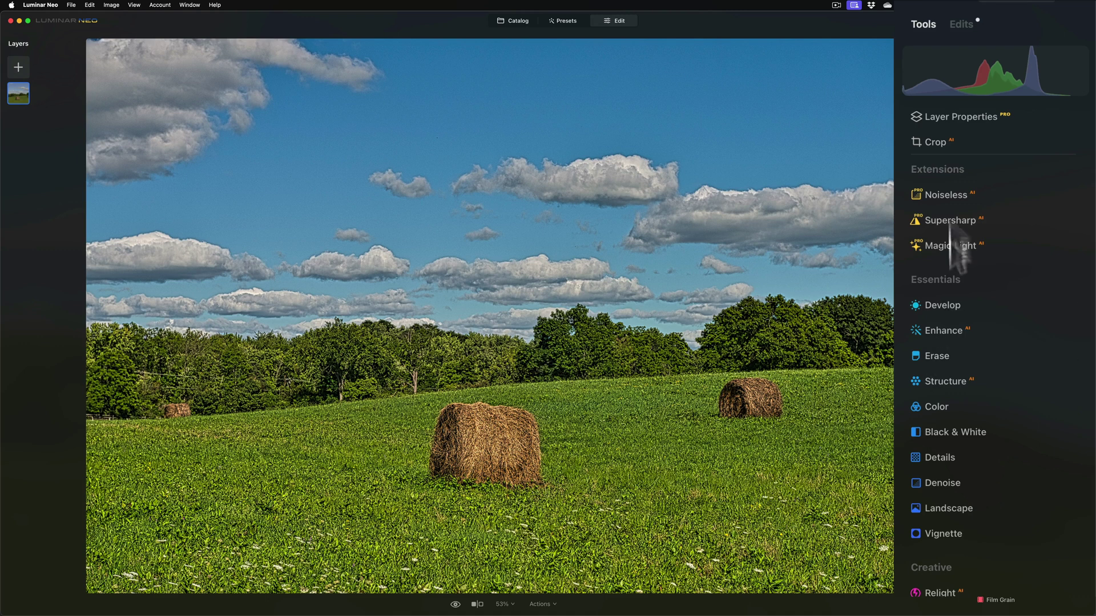
click(960, 22)
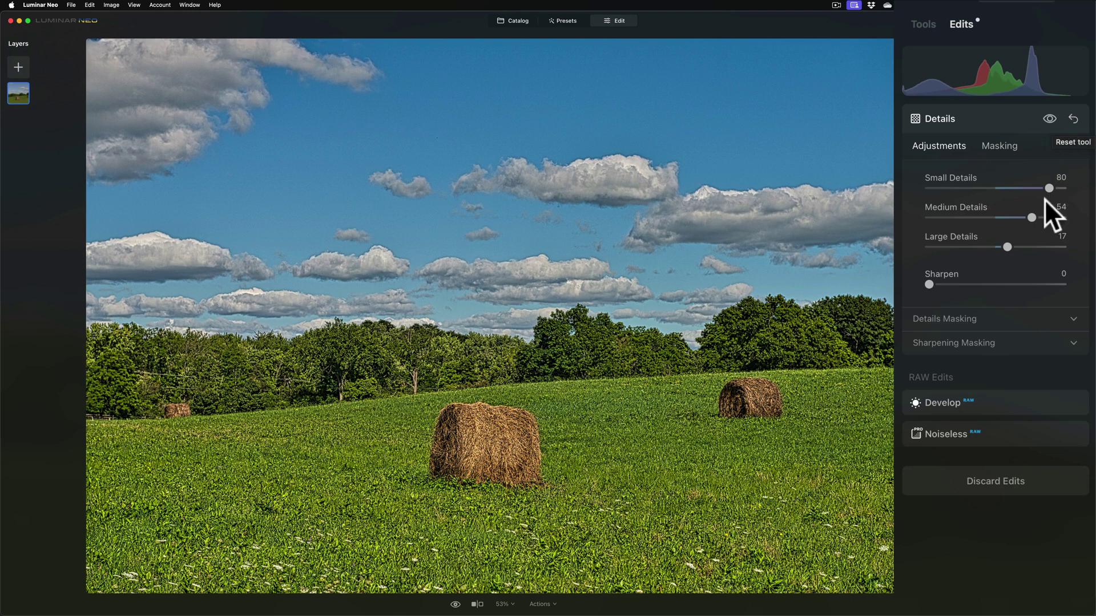
drag(1031, 217, 1005, 217)
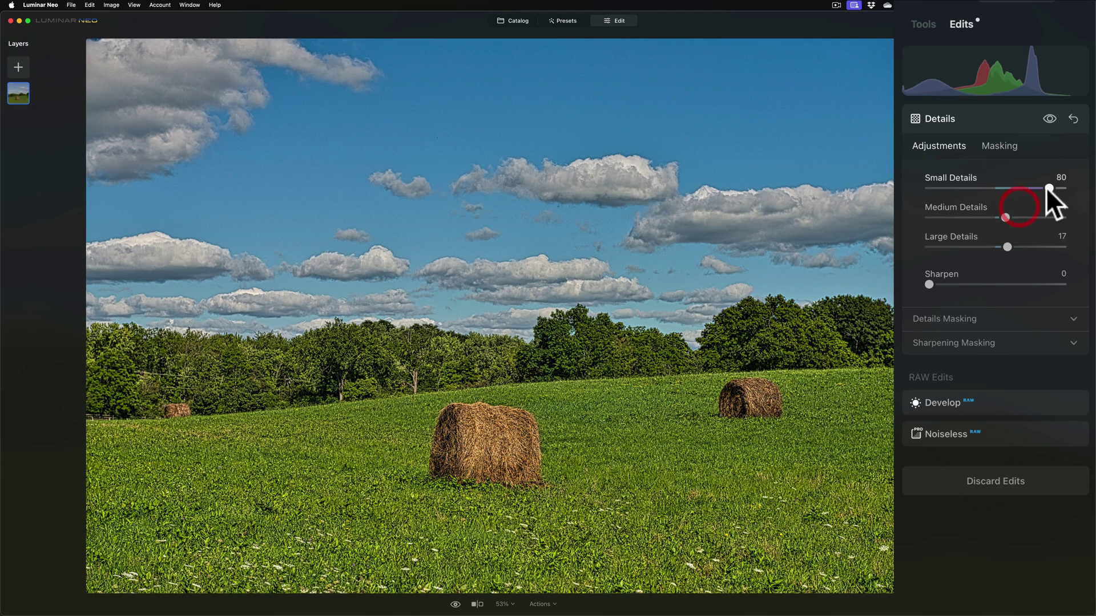
drag(1047, 187, 999, 186)
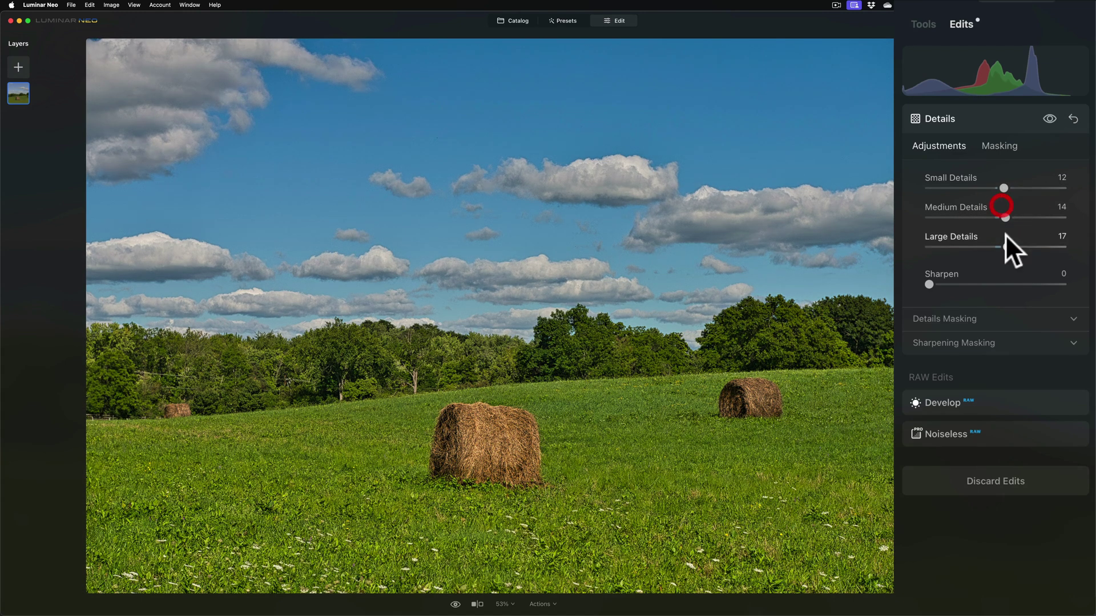
drag(1003, 244, 997, 245)
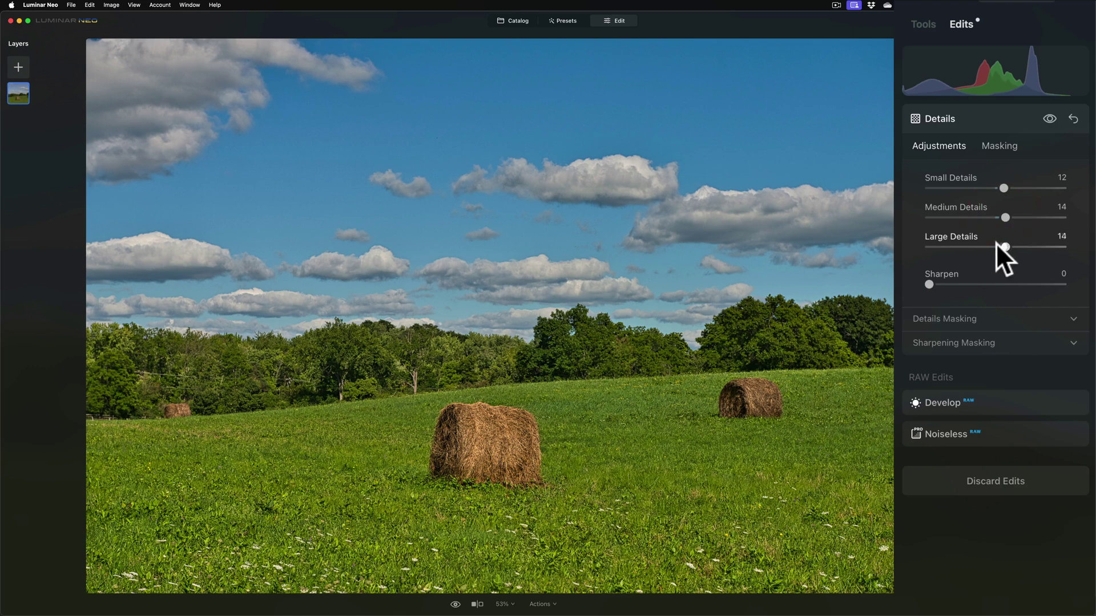
click(1073, 118)
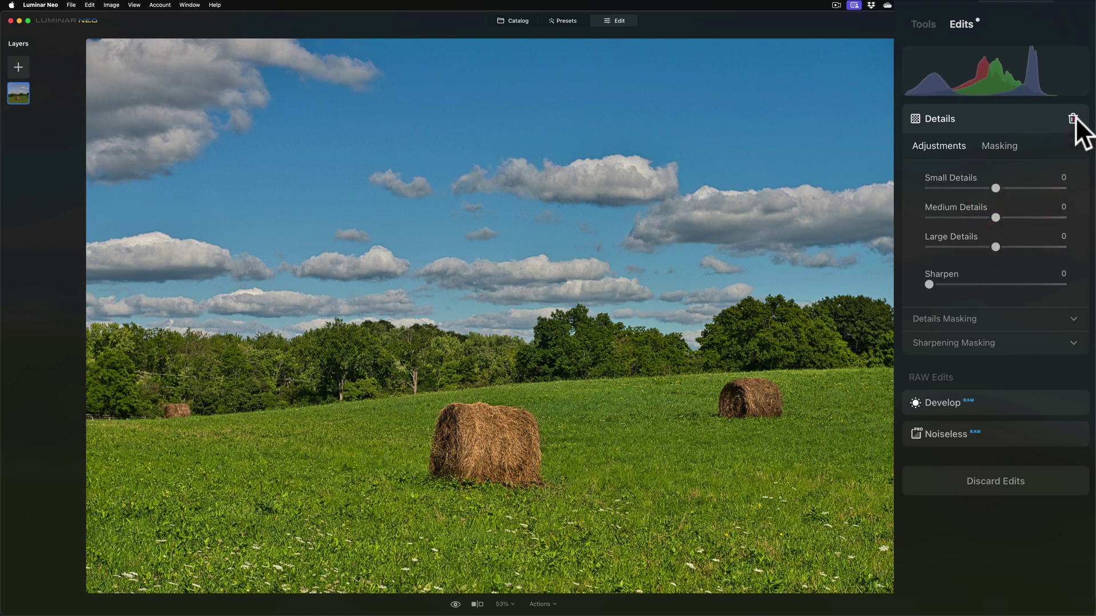
click(1071, 119)
click(1072, 137)
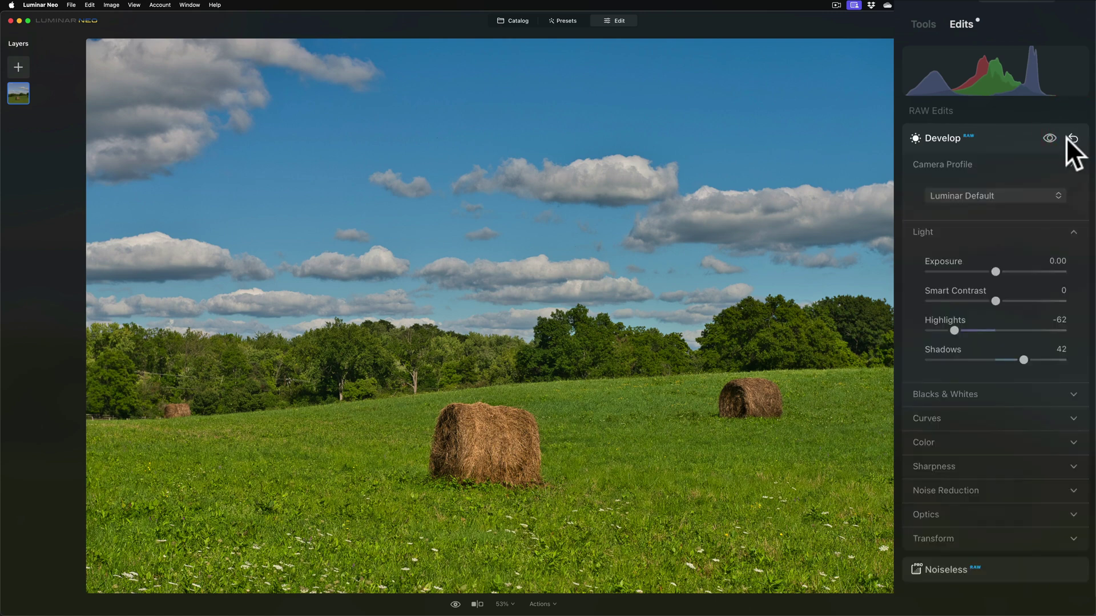
click(930, 21)
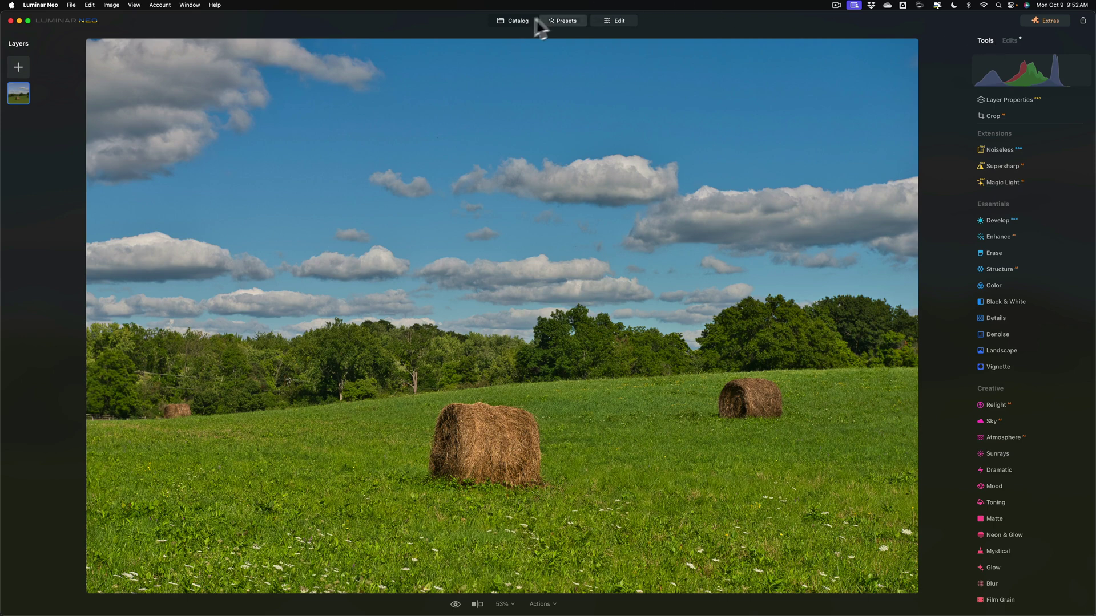
Return to the catalog and open the dark skyline sunset photo _LAN1098.nef.
click(511, 21)
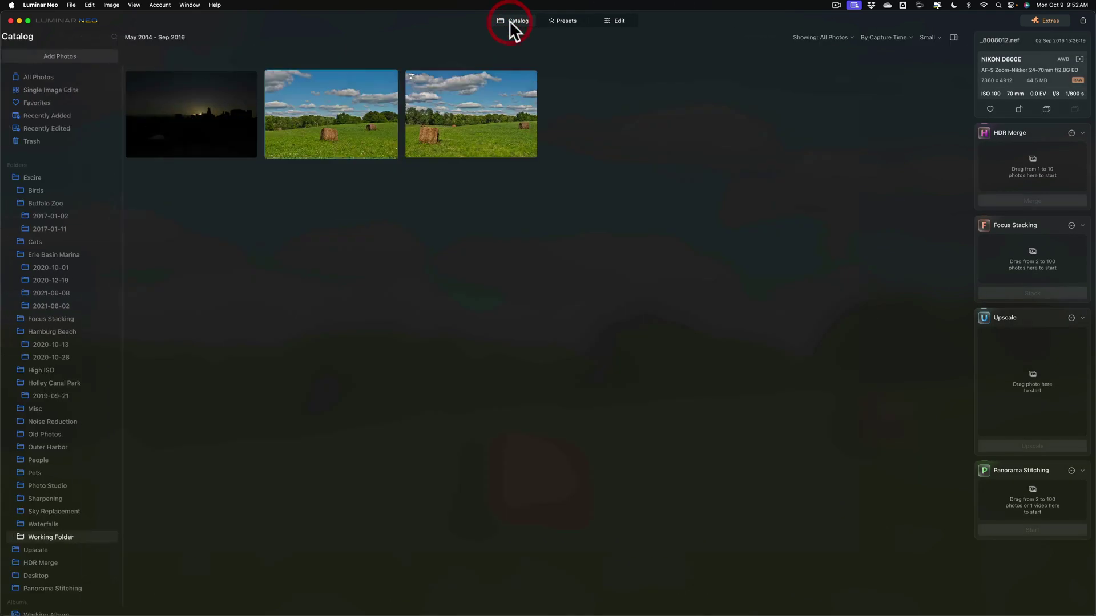
double_click(193, 116)
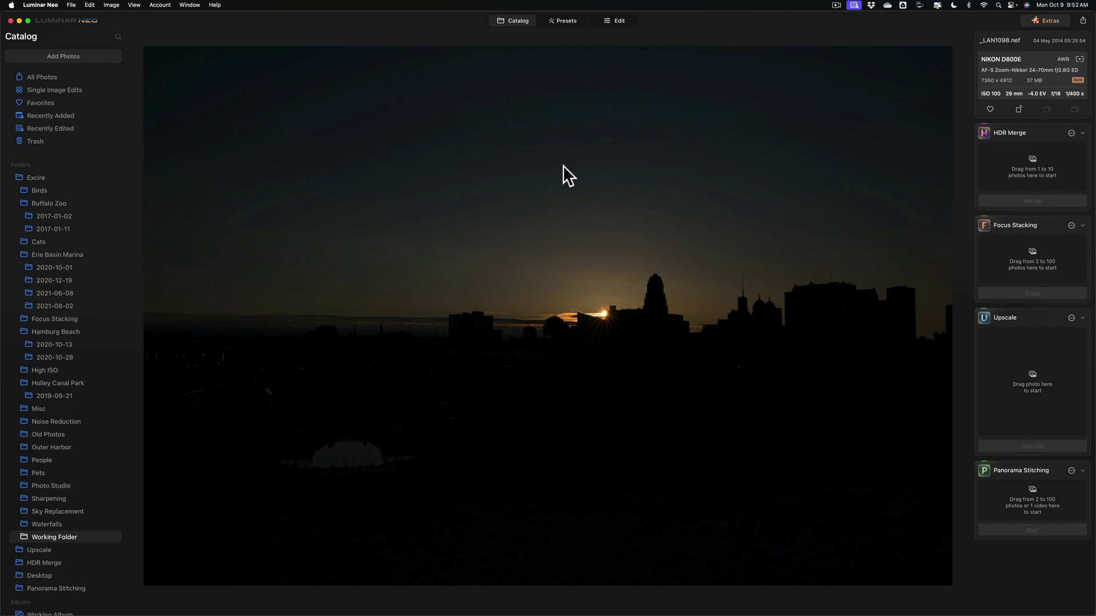
Edit the skyline photo and set Develop (RAW) Shadows to 100.
click(618, 21)
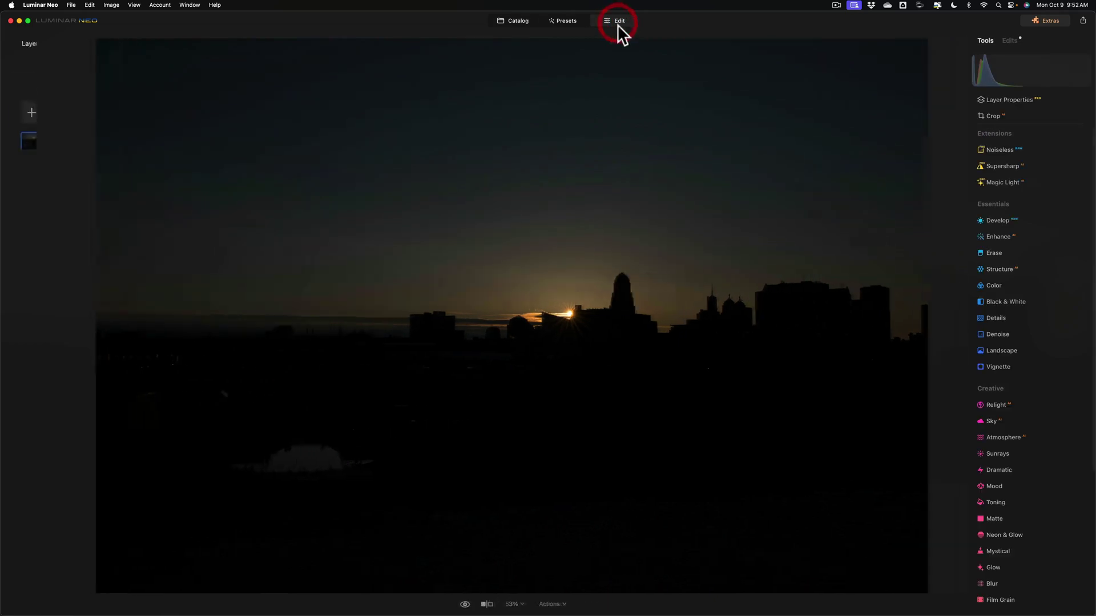
click(1045, 216)
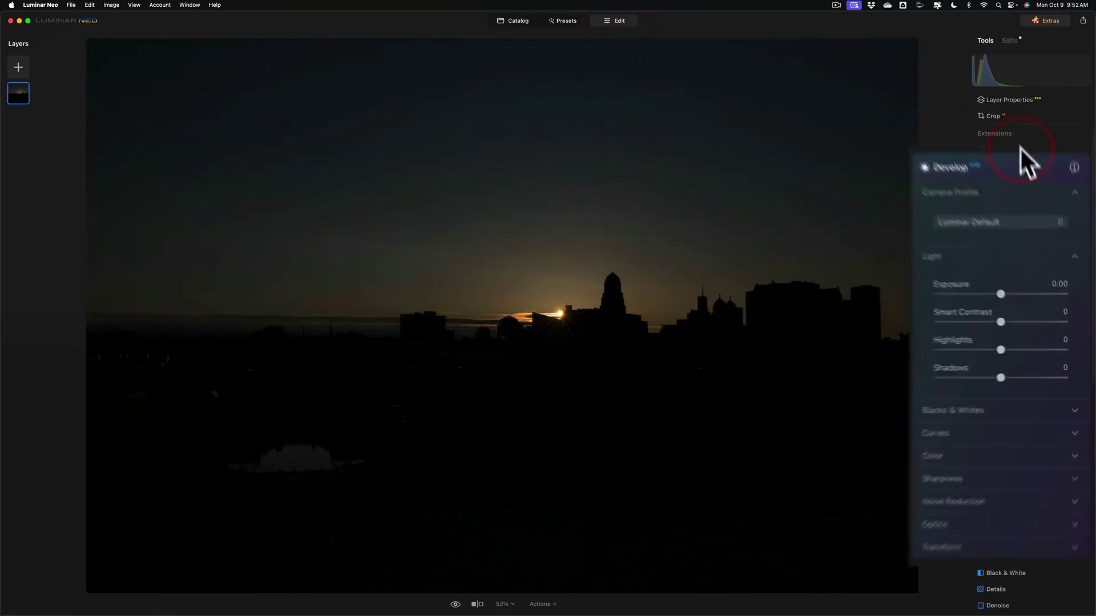
drag(968, 361, 1093, 365)
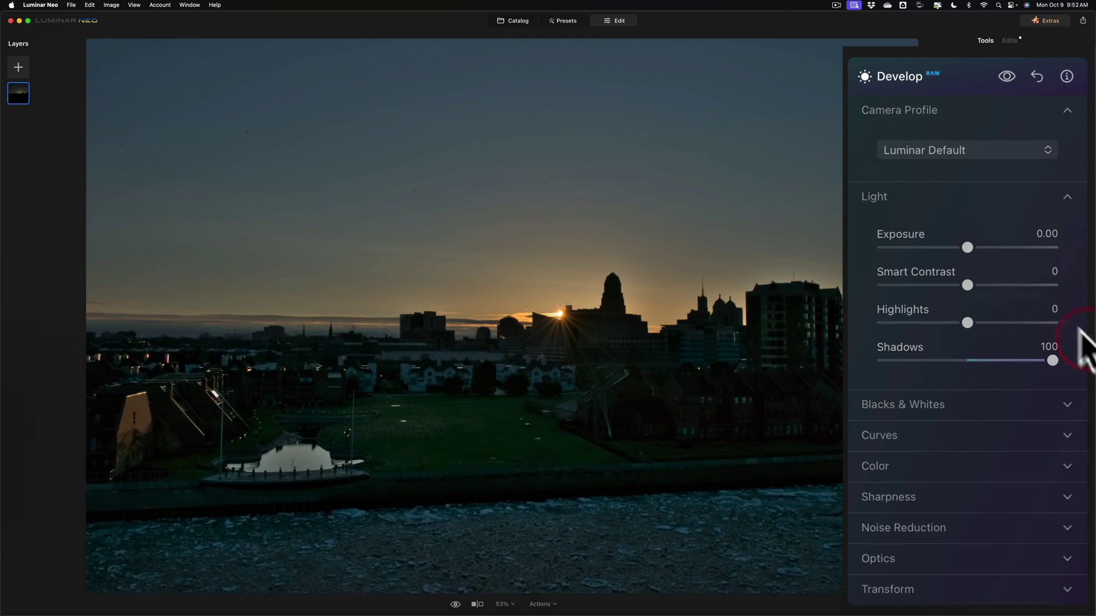
click(964, 80)
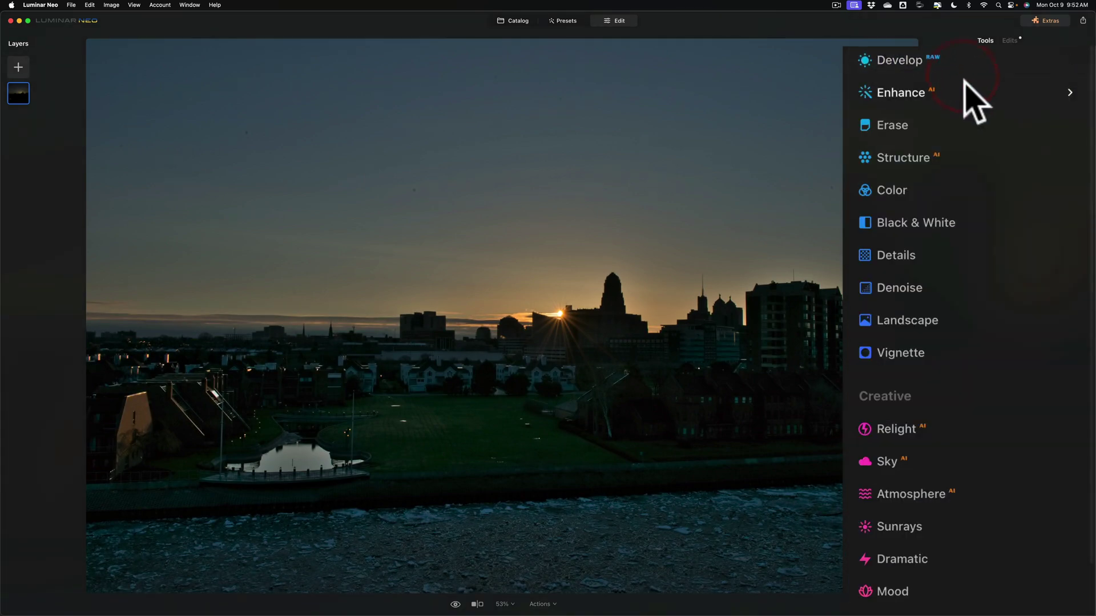
click(986, 61)
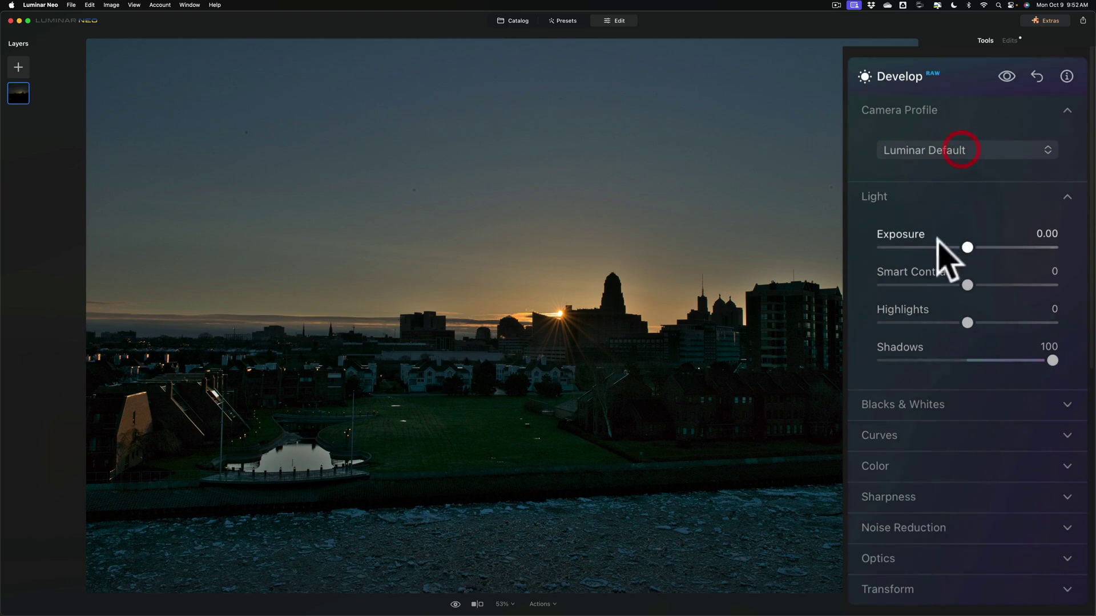
click(966, 73)
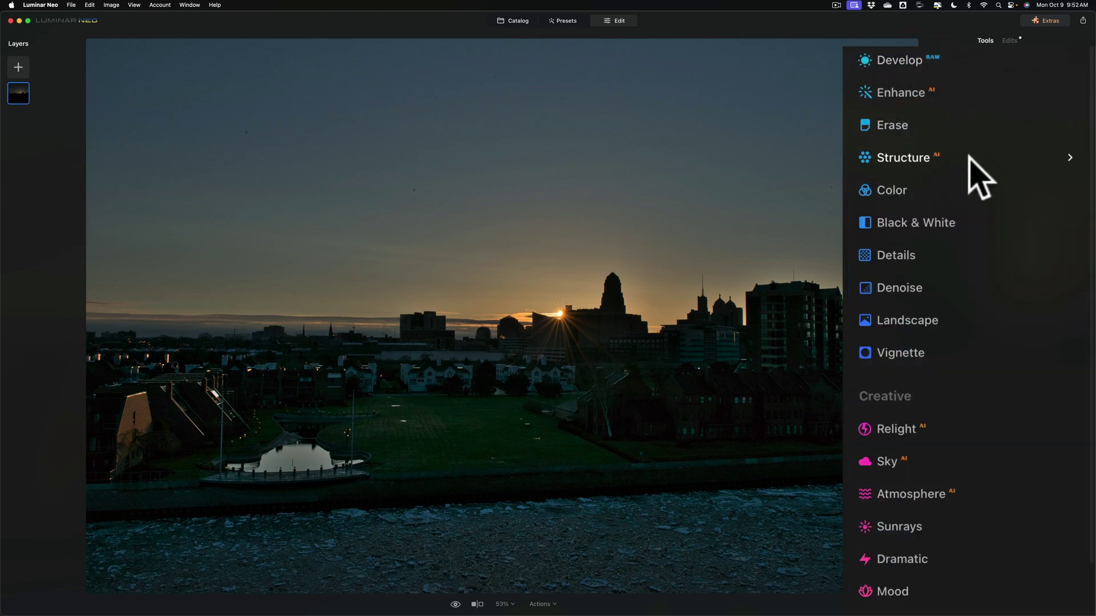
Set Color Vibrance to 10 and add a second Develop with Shadows at 100.
click(967, 191)
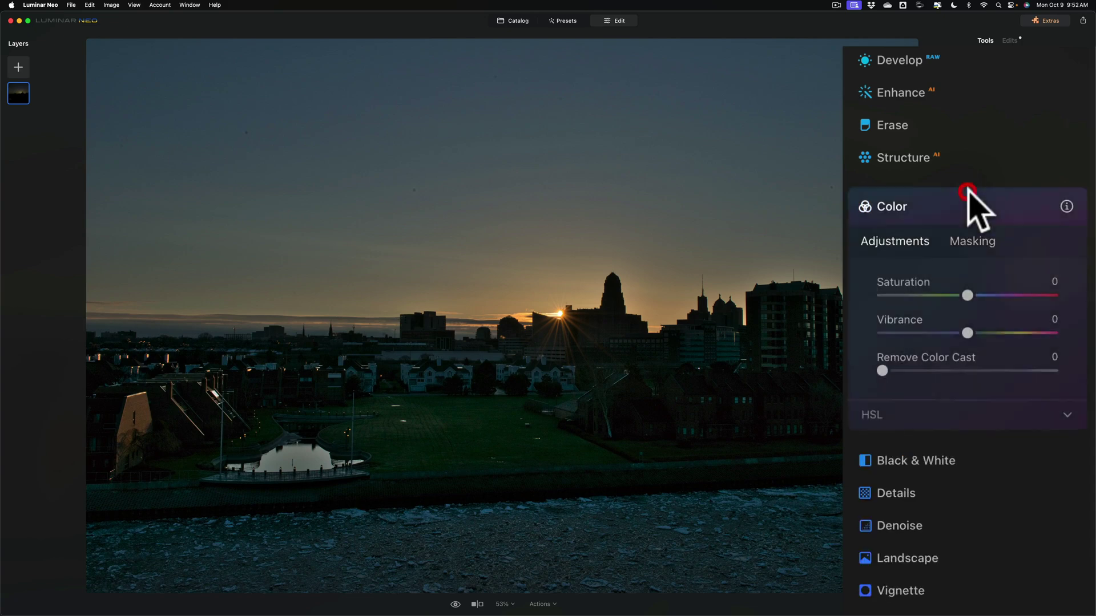
drag(968, 334, 977, 333)
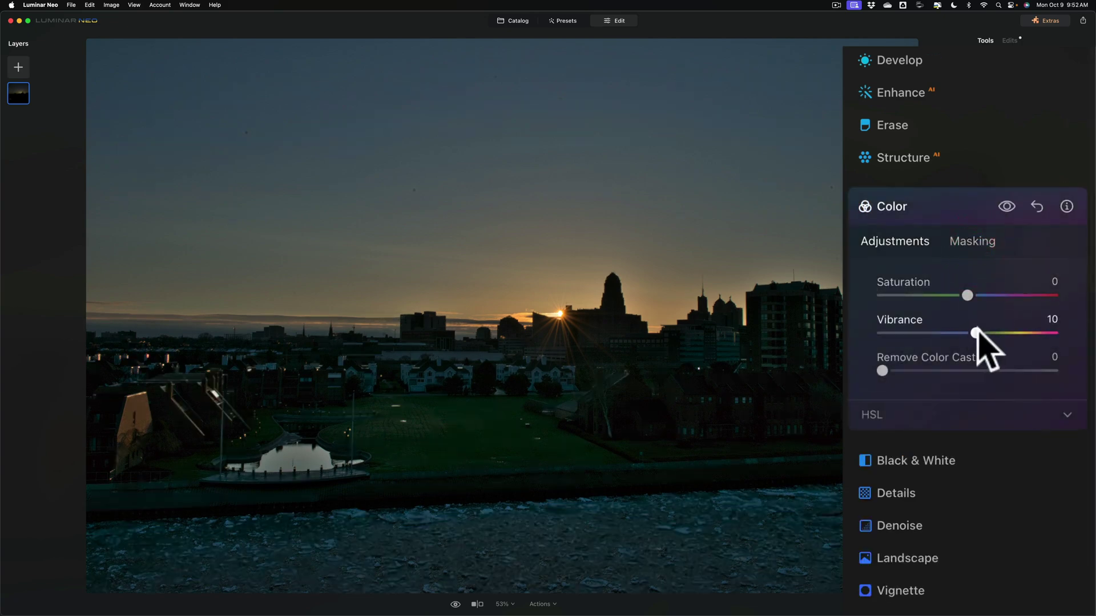
click(965, 272)
click(950, 209)
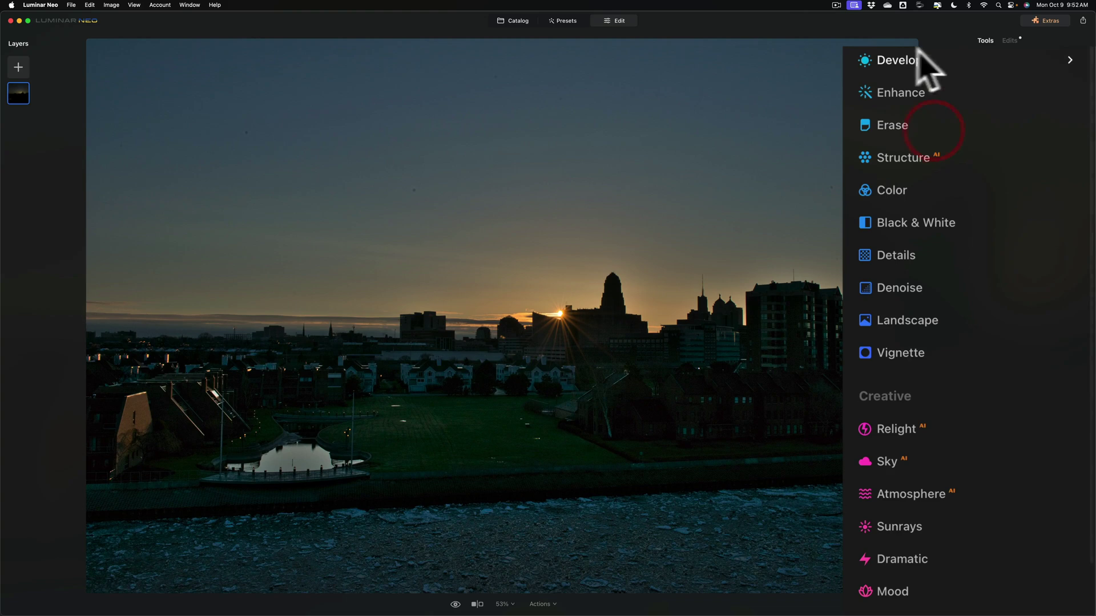
click(957, 58)
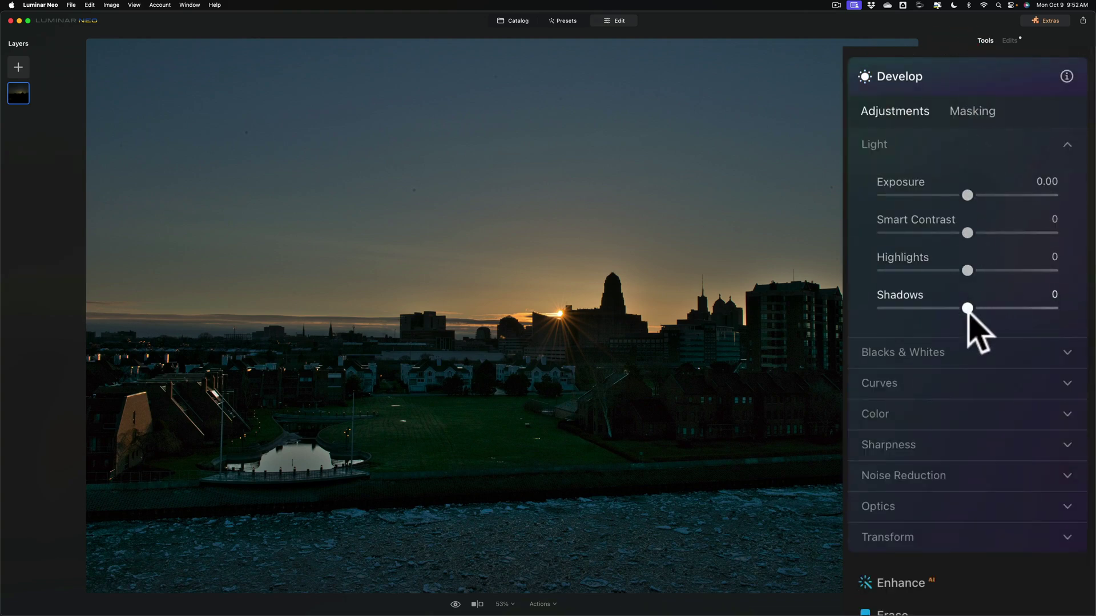
drag(967, 308, 1092, 311)
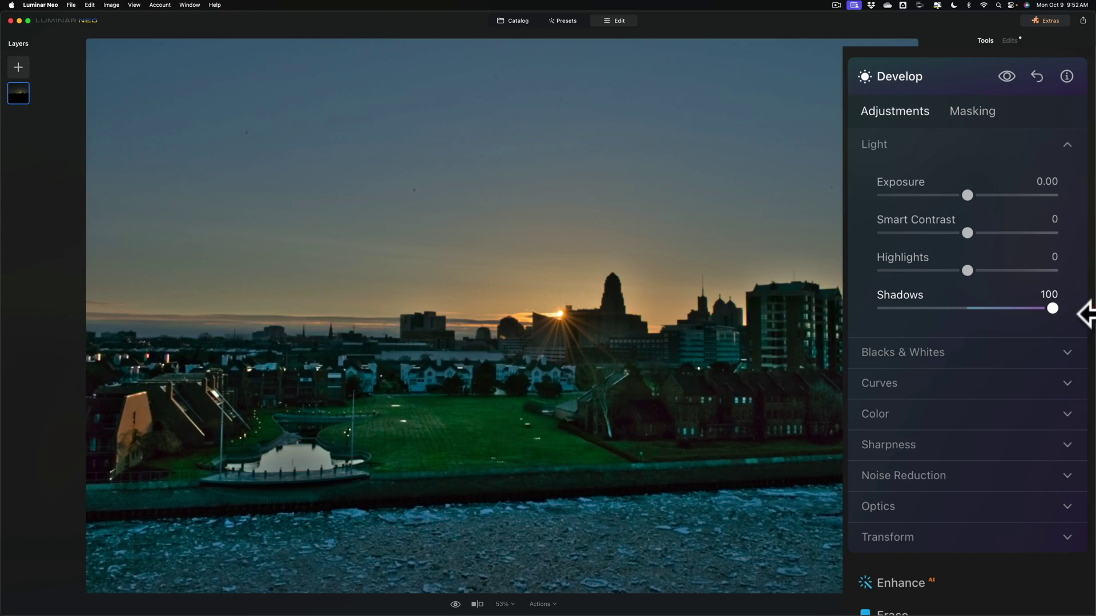
click(942, 68)
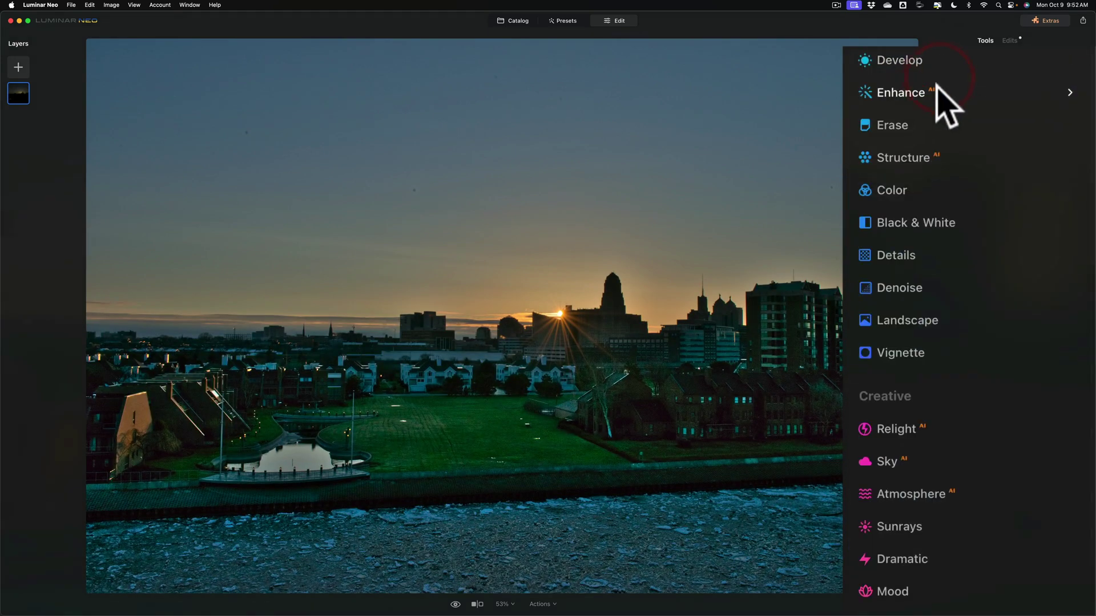
Raise Details Large Details to 15 and add a third Develop with Shadows at 100.
click(936, 256)
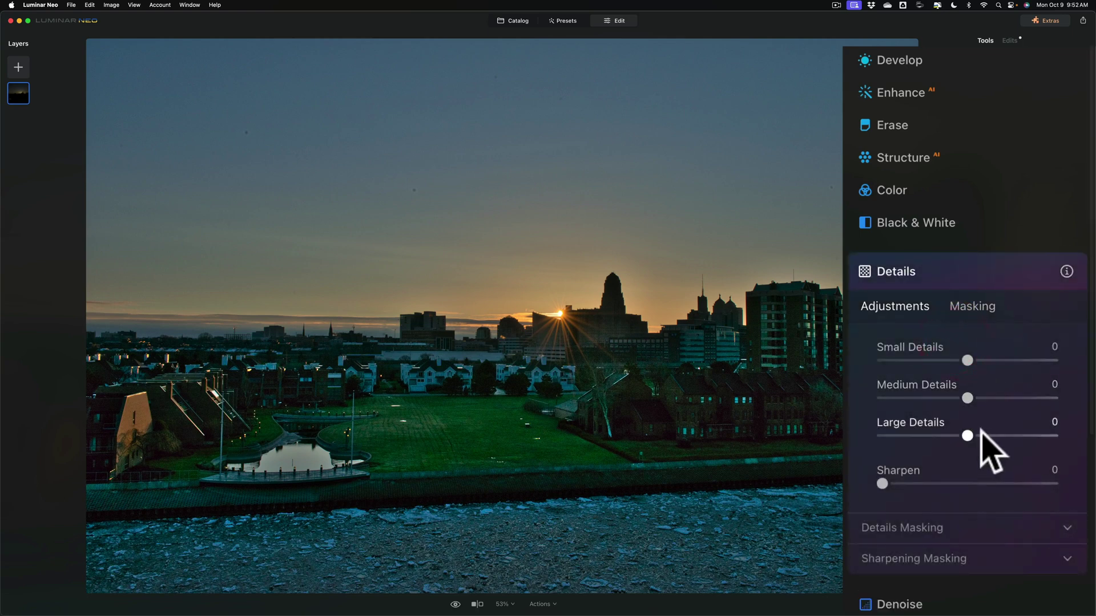
click(981, 435)
click(943, 271)
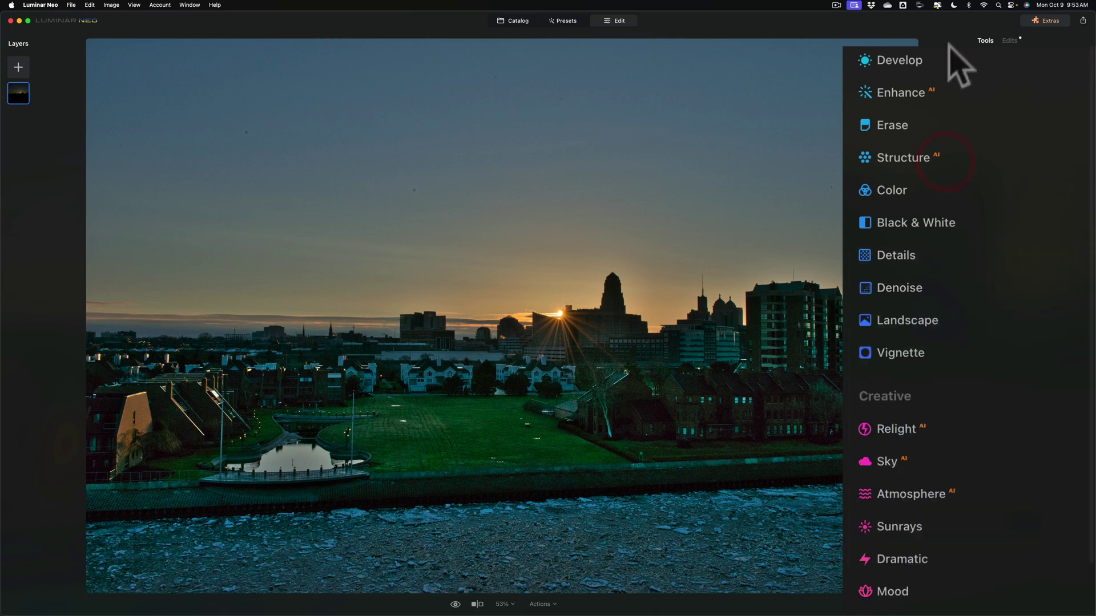
click(944, 60)
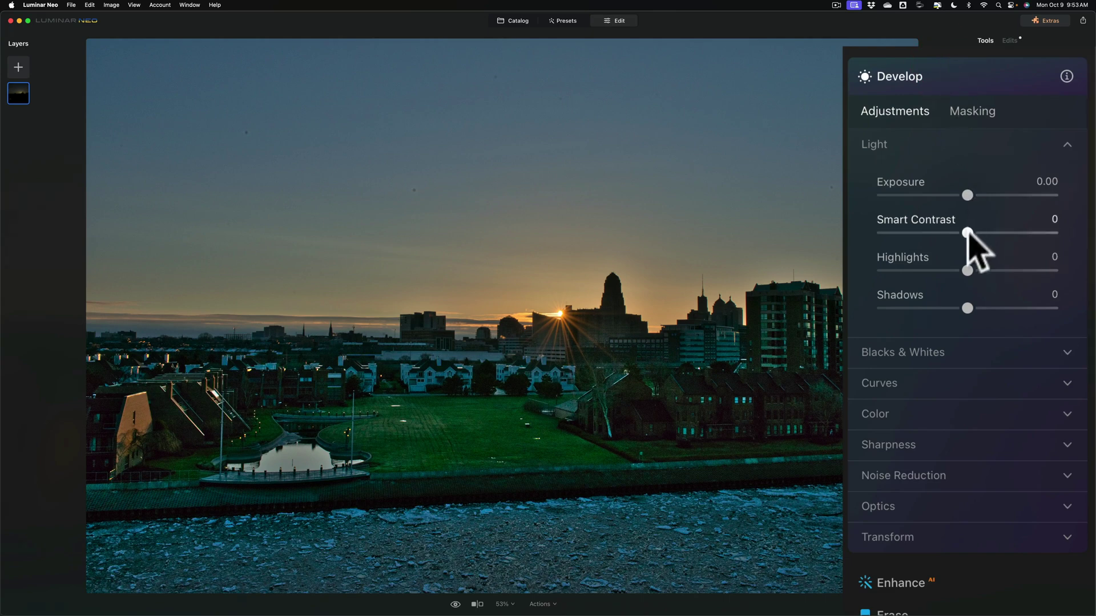
drag(970, 309, 1069, 313)
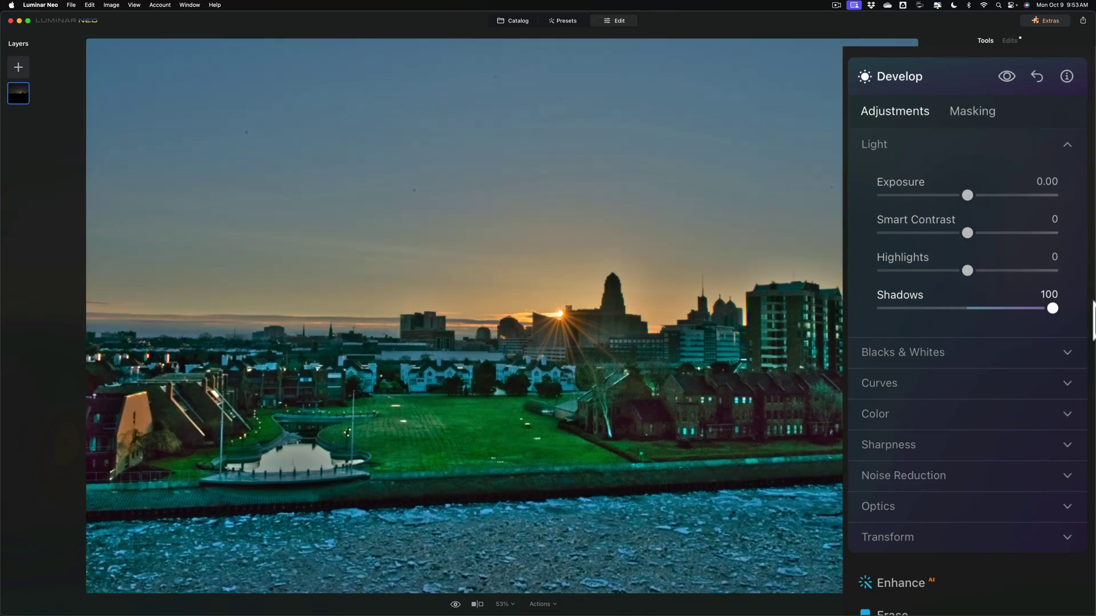
click(963, 80)
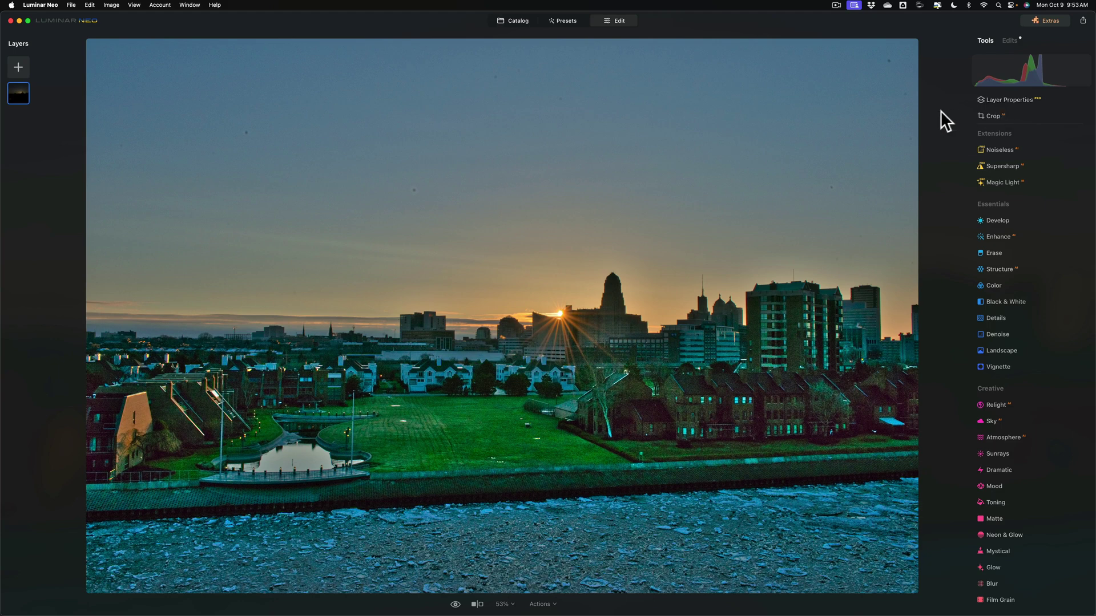
mouse_move(988, 61)
click(1009, 41)
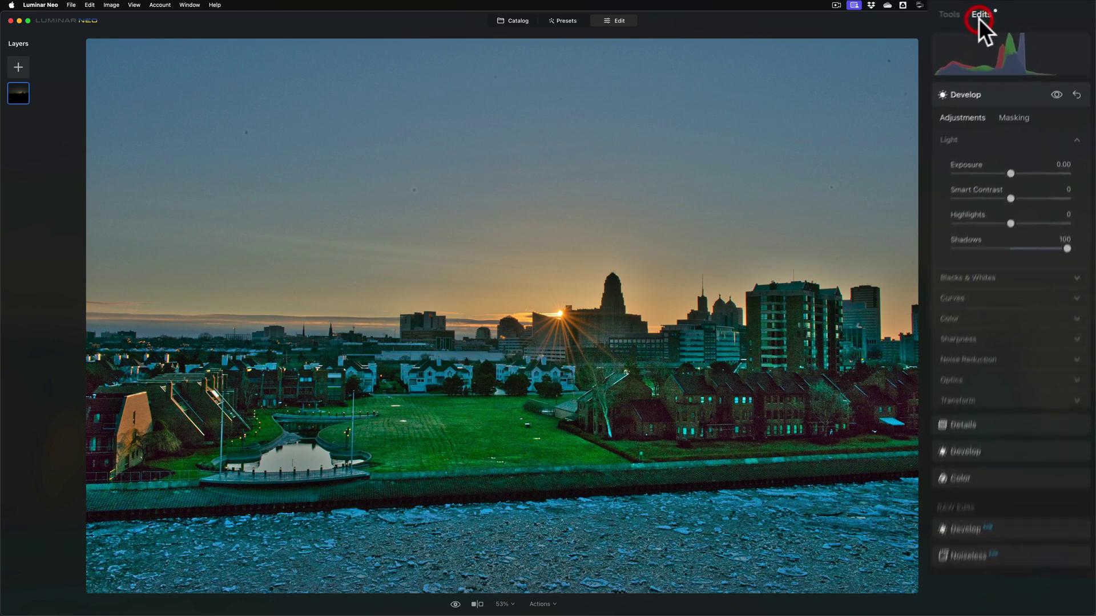
click(964, 99)
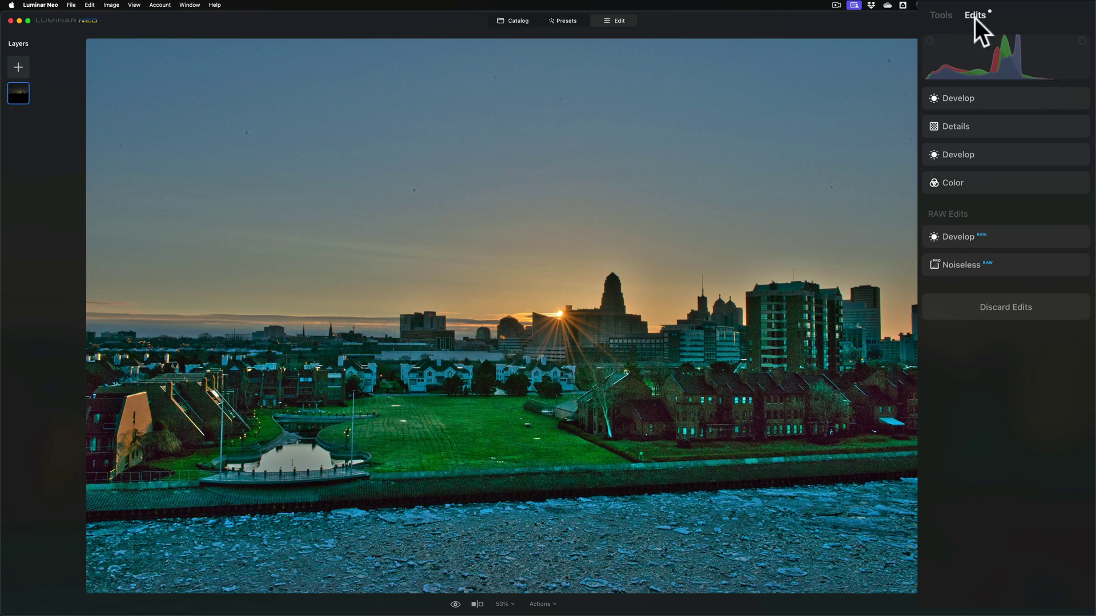
click(949, 16)
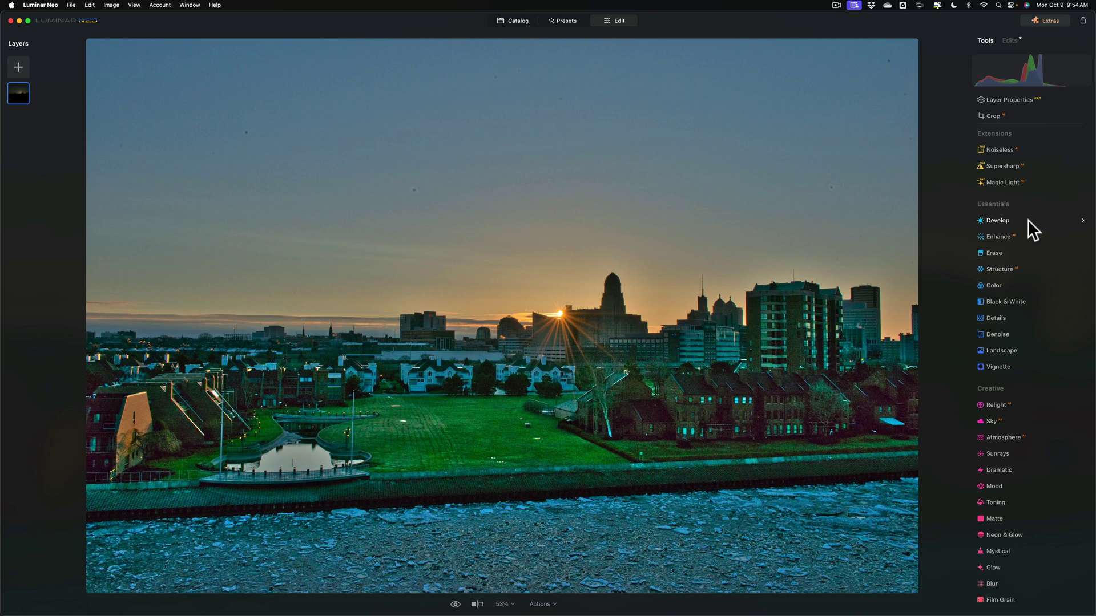
Choose Revert to Original from the Actions menu below the skyline photo.
scroll(1024, 223, down, 1)
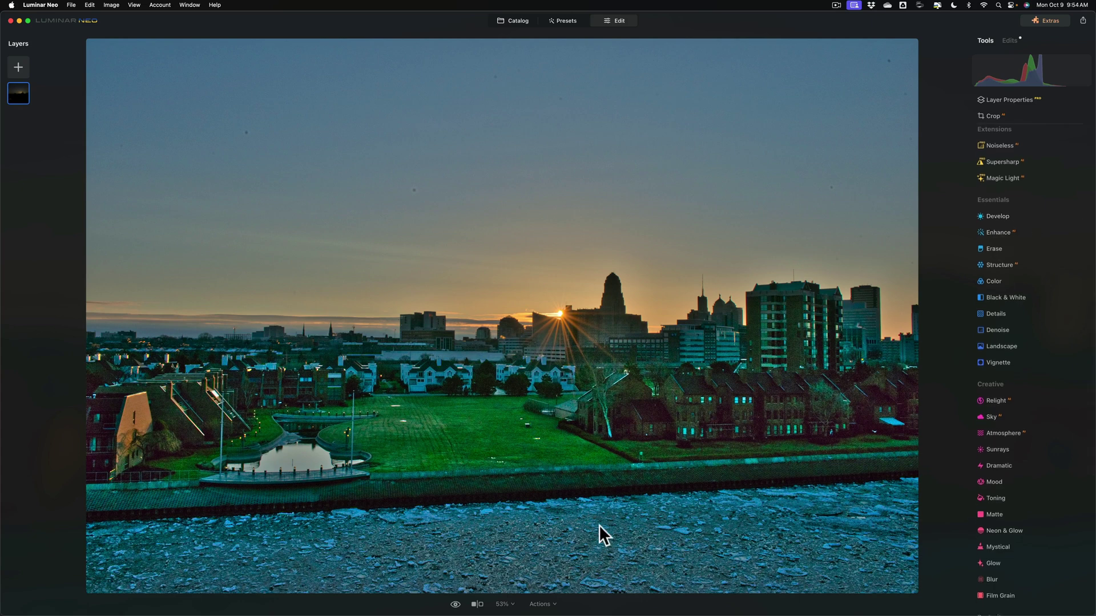
click(654, 565)
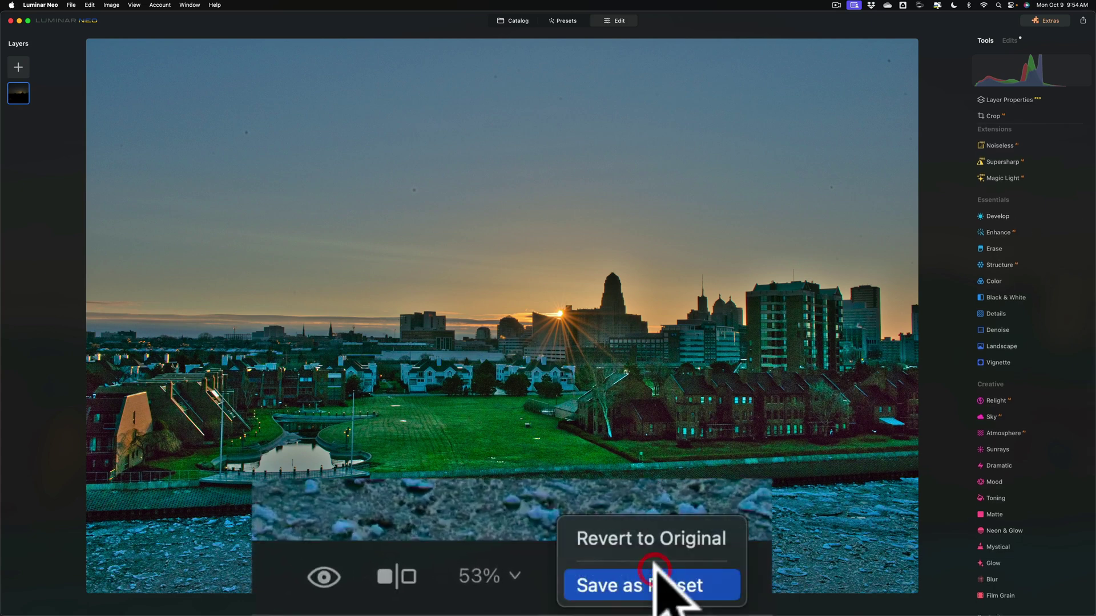
click(672, 538)
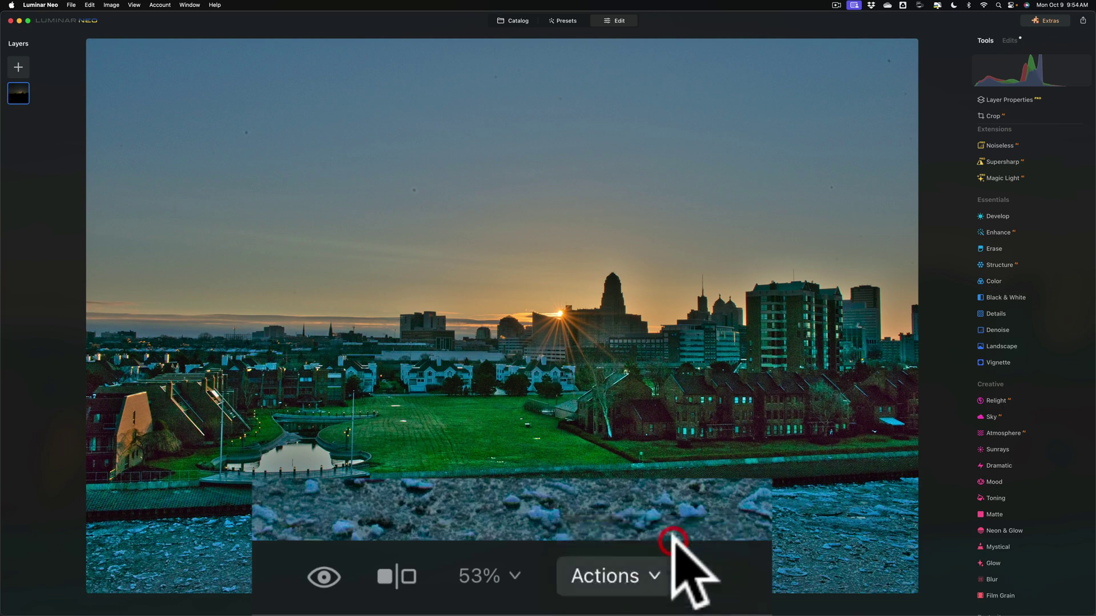